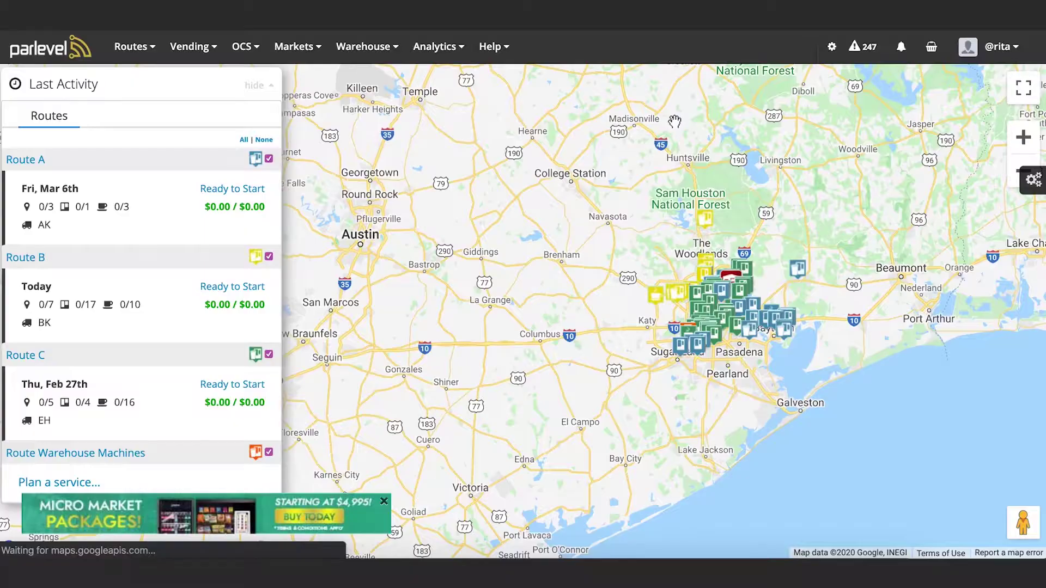
Save the Adams and Sons account with commission type Percent (%) kept at 8.00.
click(831, 46)
mouse_move(796, 127)
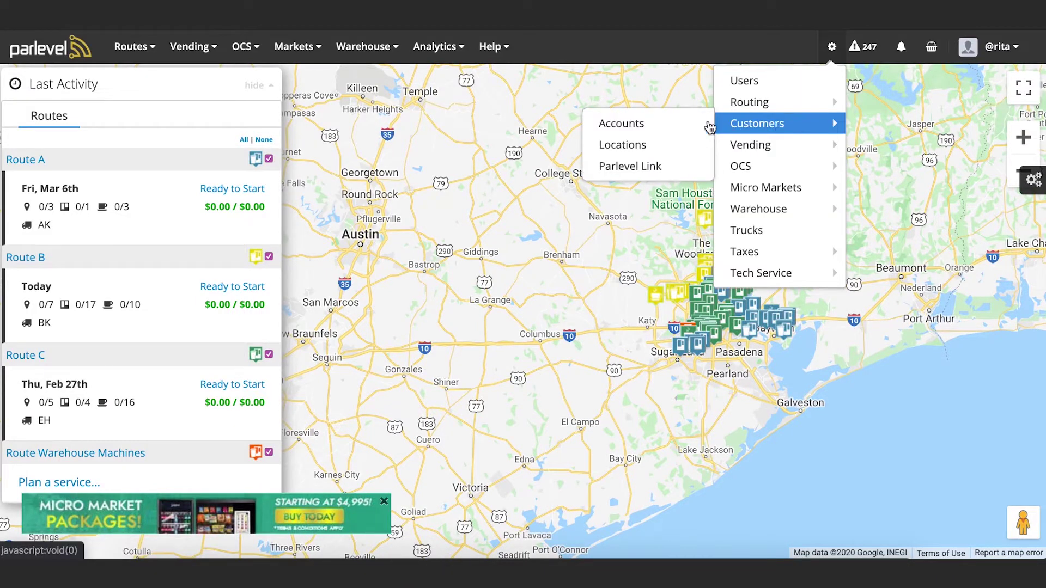
click(676, 124)
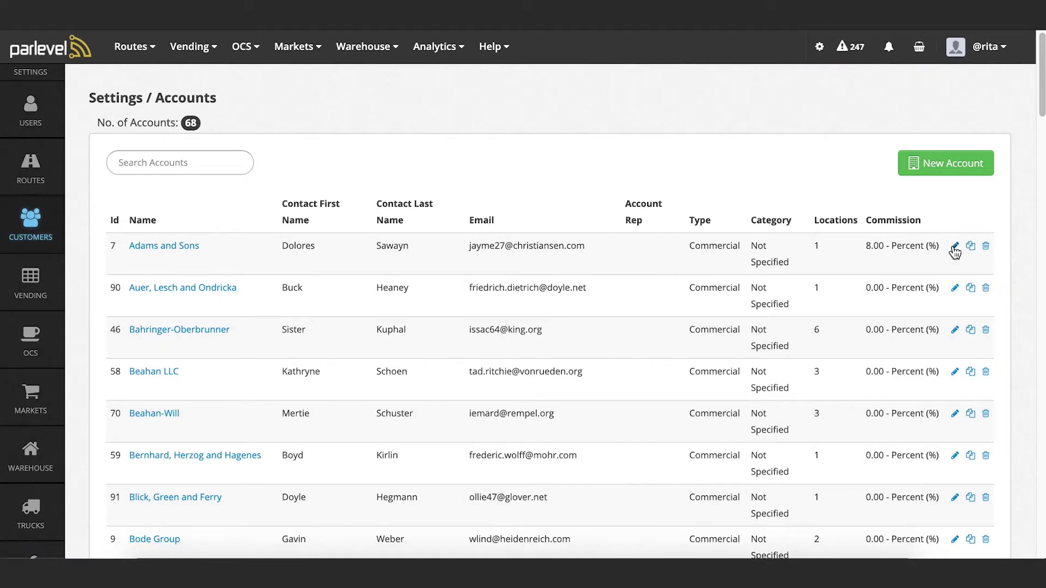
click(954, 248)
scroll(319, 392, down, 2)
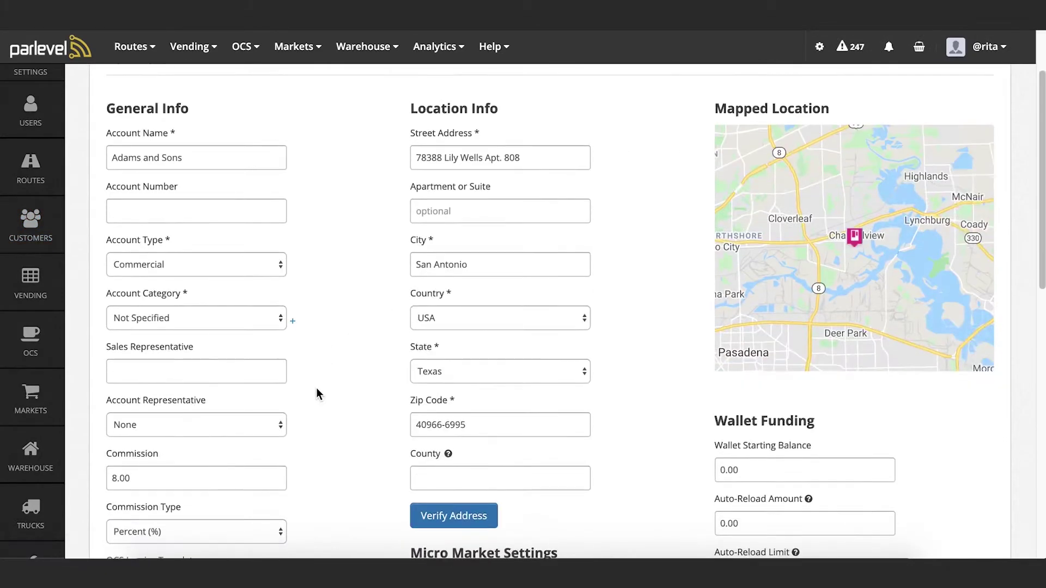
scroll(206, 468, down, 2)
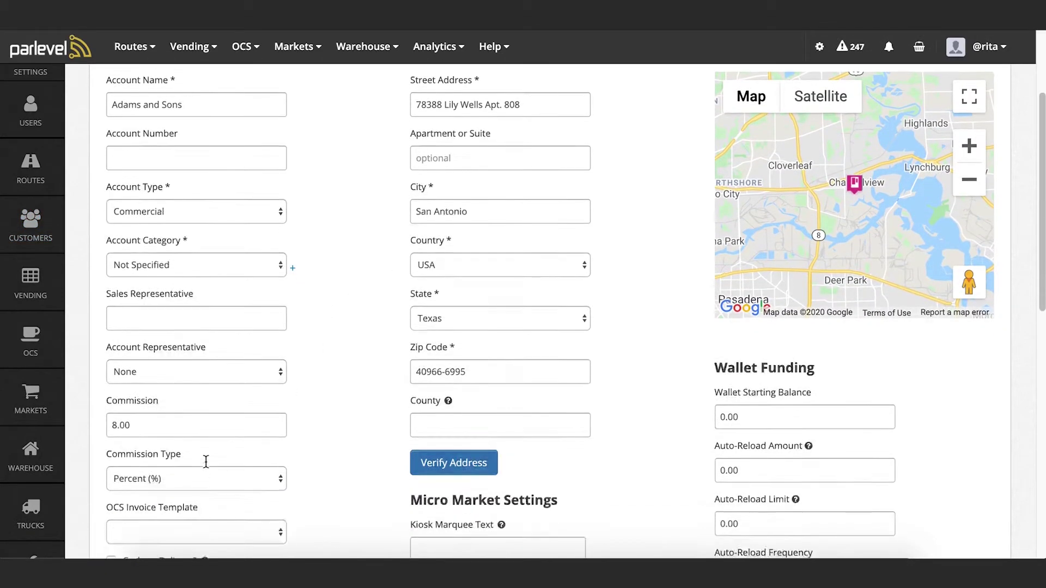
click(180, 436)
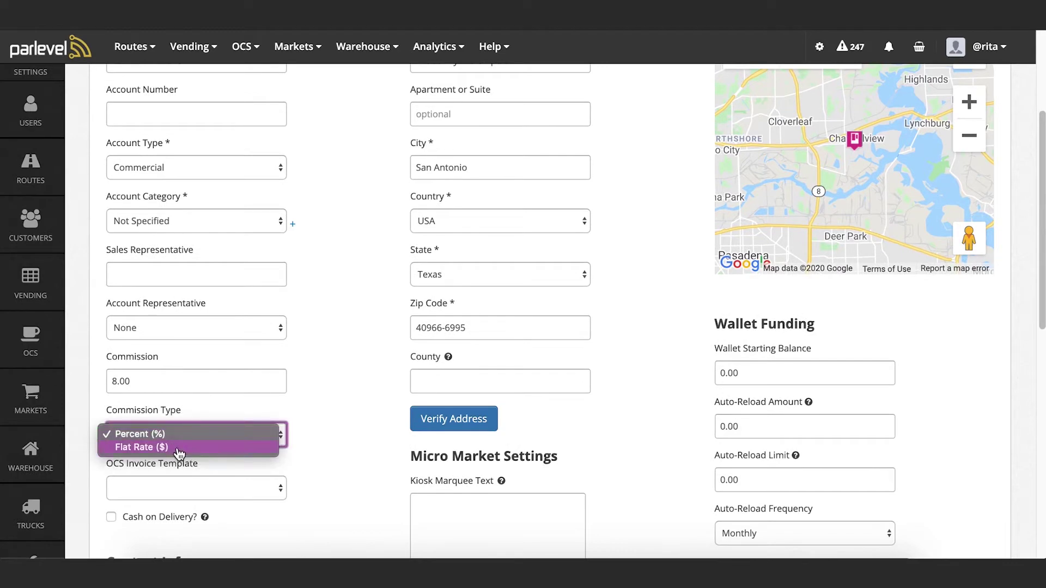
click(323, 437)
scroll(322, 436, down, 2)
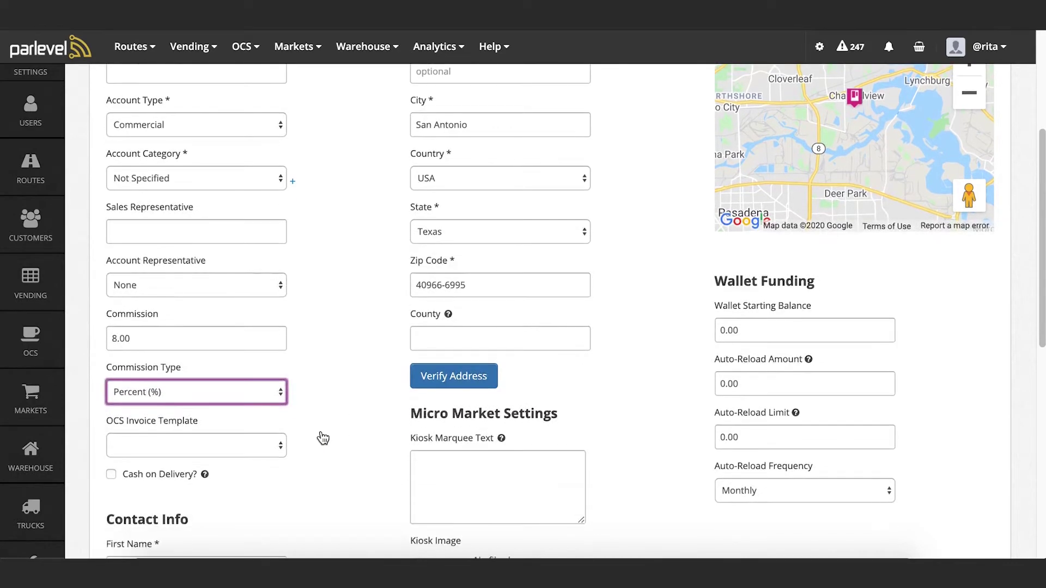
scroll(321, 435, up, 5)
scroll(797, 457, down, 10)
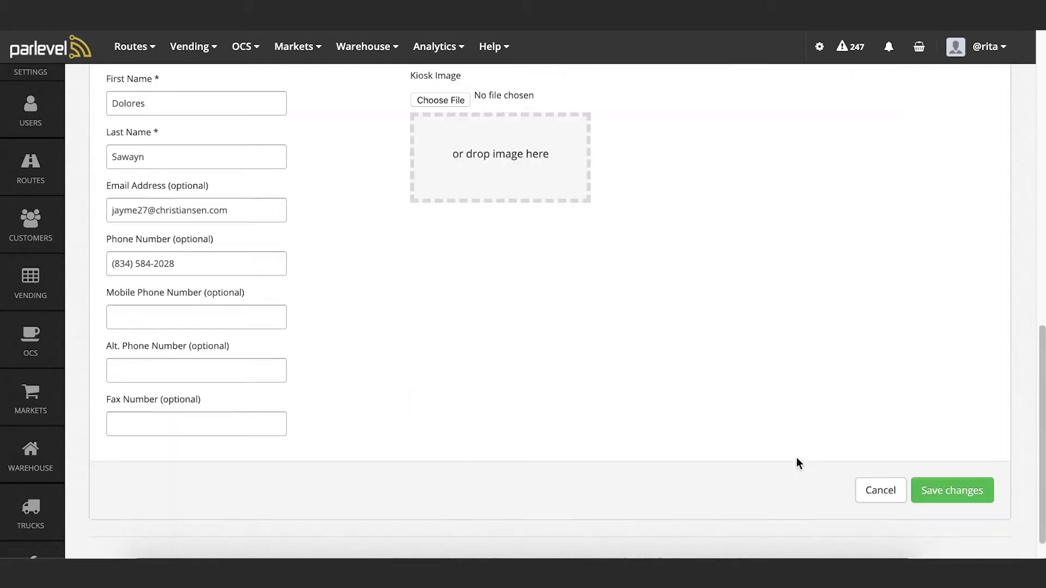
click(926, 492)
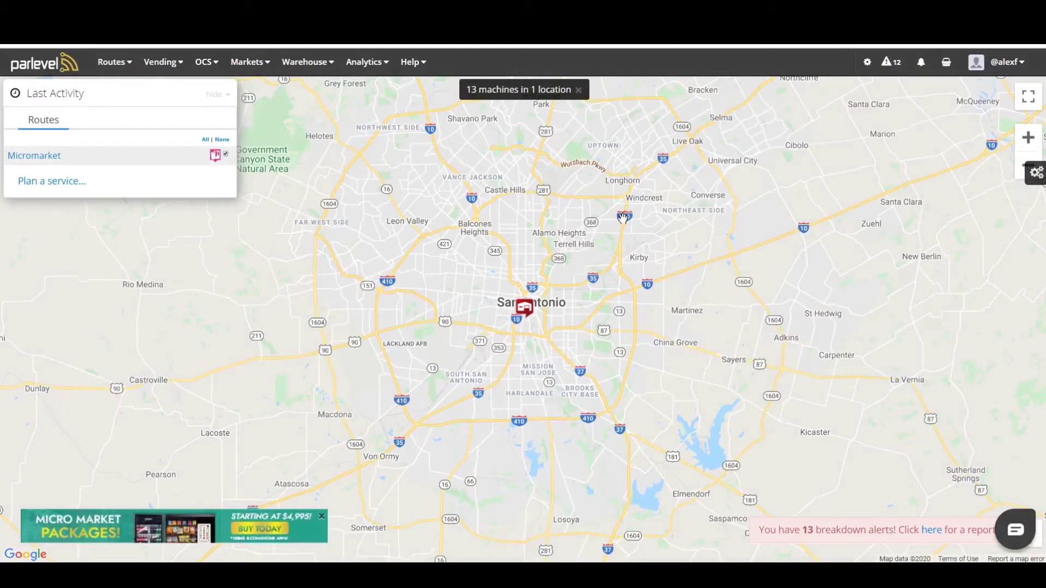
Open the PL Headquarters location's edit page and show its commission type choices.
click(865, 75)
mouse_move(829, 125)
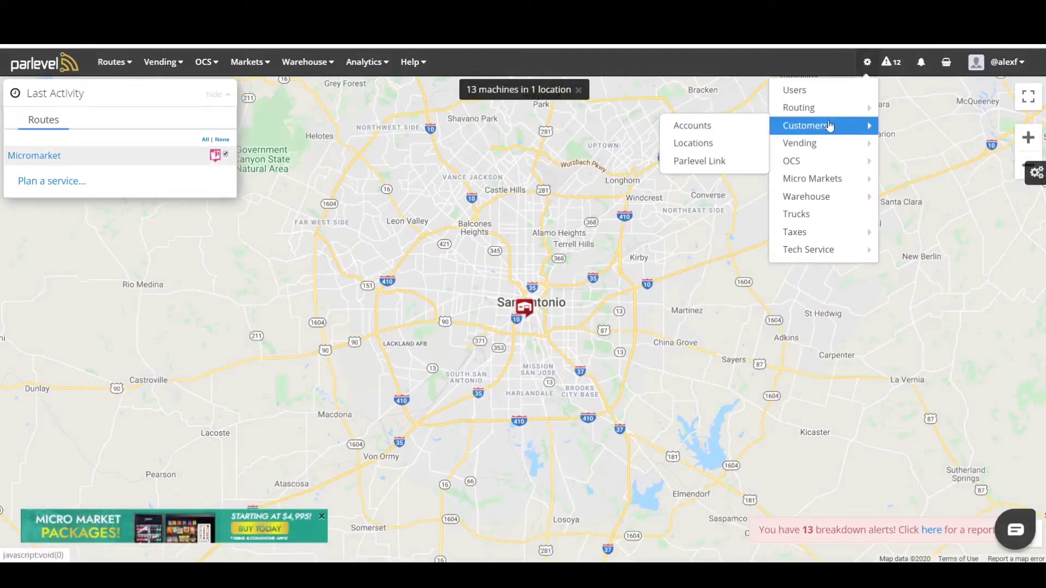
click(712, 144)
click(1002, 262)
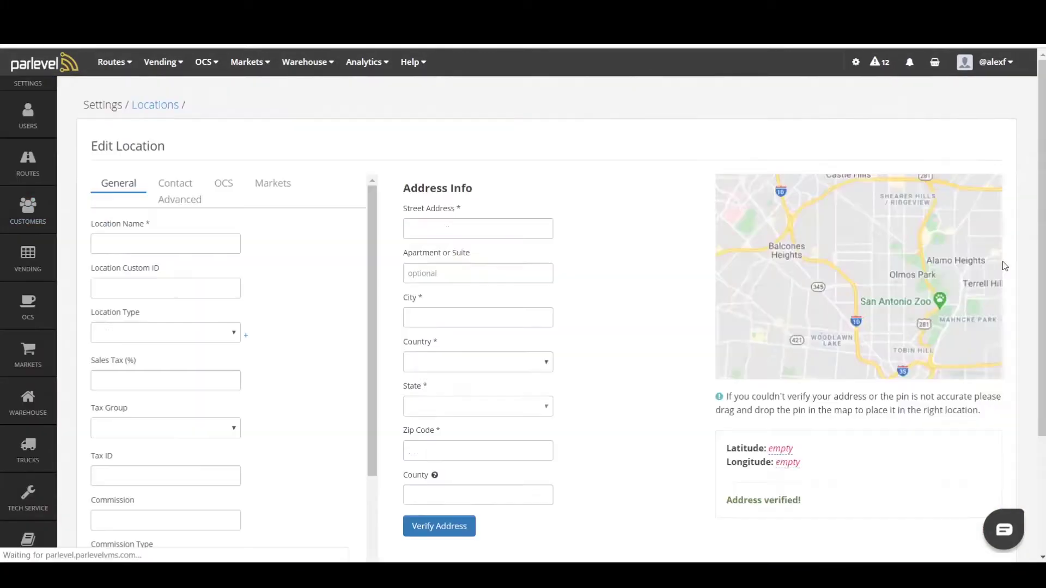
scroll(316, 311, down, 3)
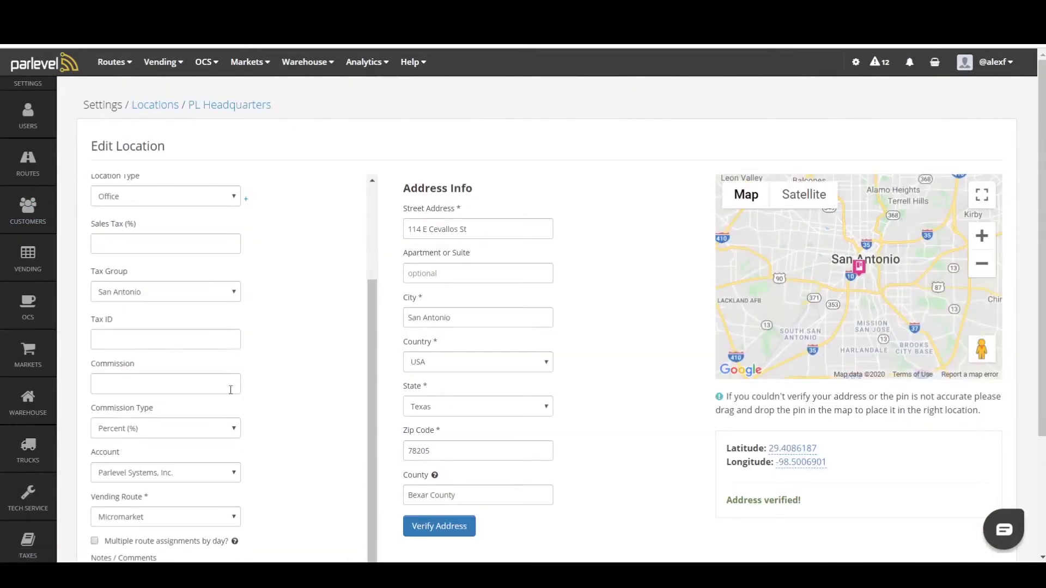
click(158, 427)
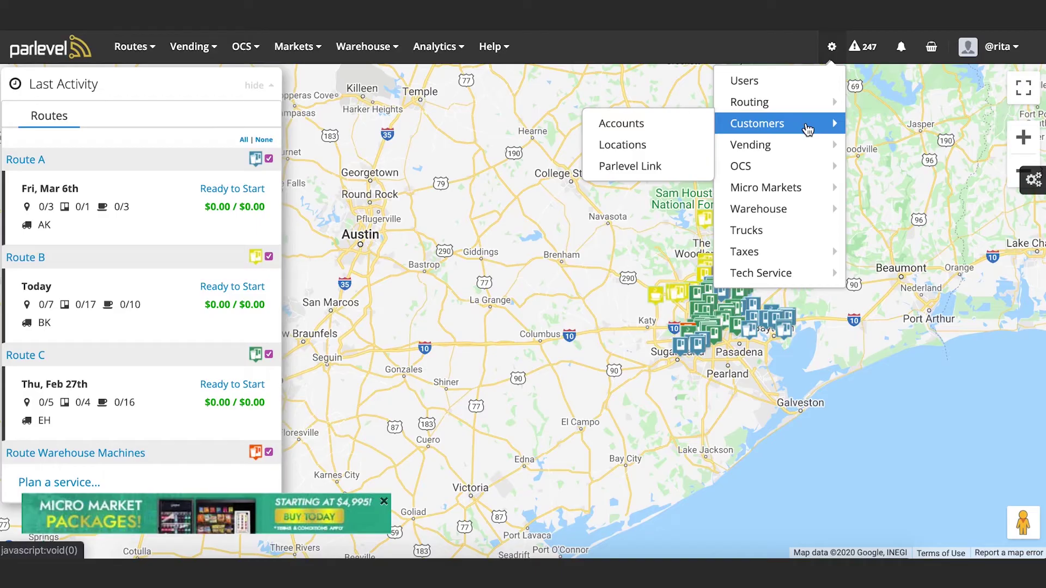
Open the 2nd Floor Drink (A) machine's advanced settings.
mouse_move(739, 146)
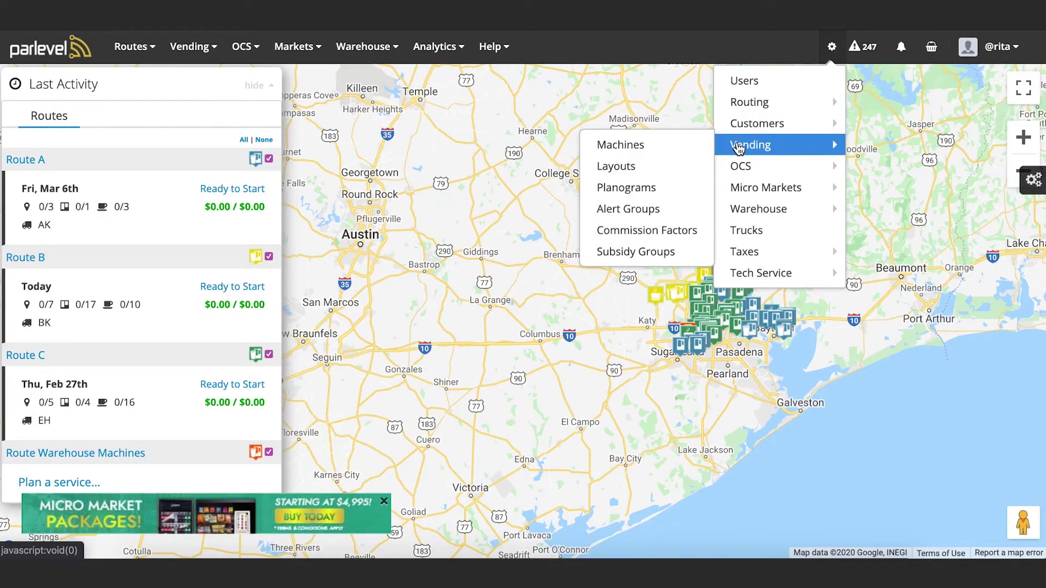
click(689, 151)
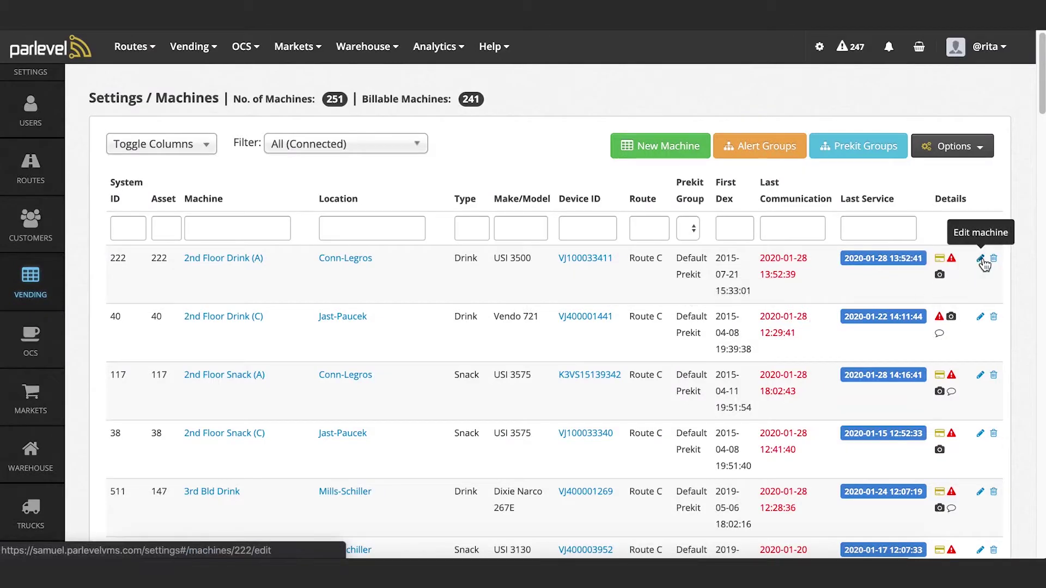
click(981, 259)
click(541, 163)
scroll(309, 327, down, 2)
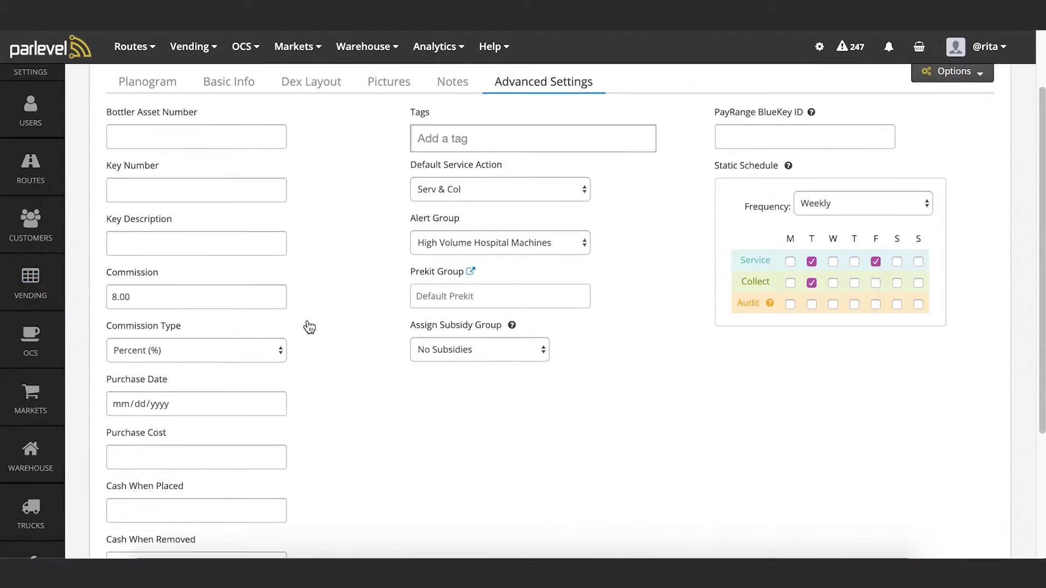
scroll(309, 327, up, 2)
Reopen machine 222 from All Machines and save its advanced settings.
click(192, 46)
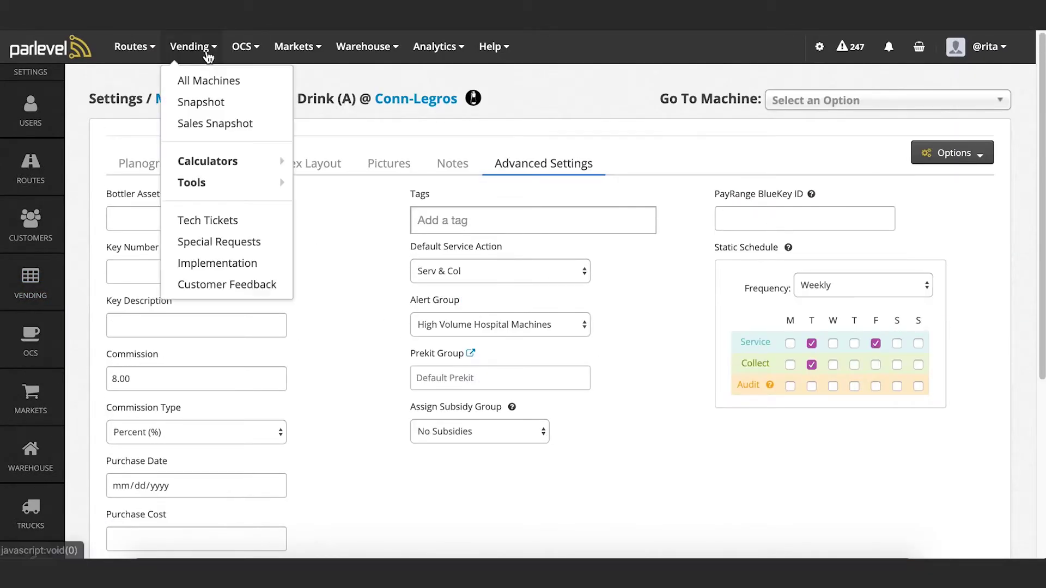
click(208, 82)
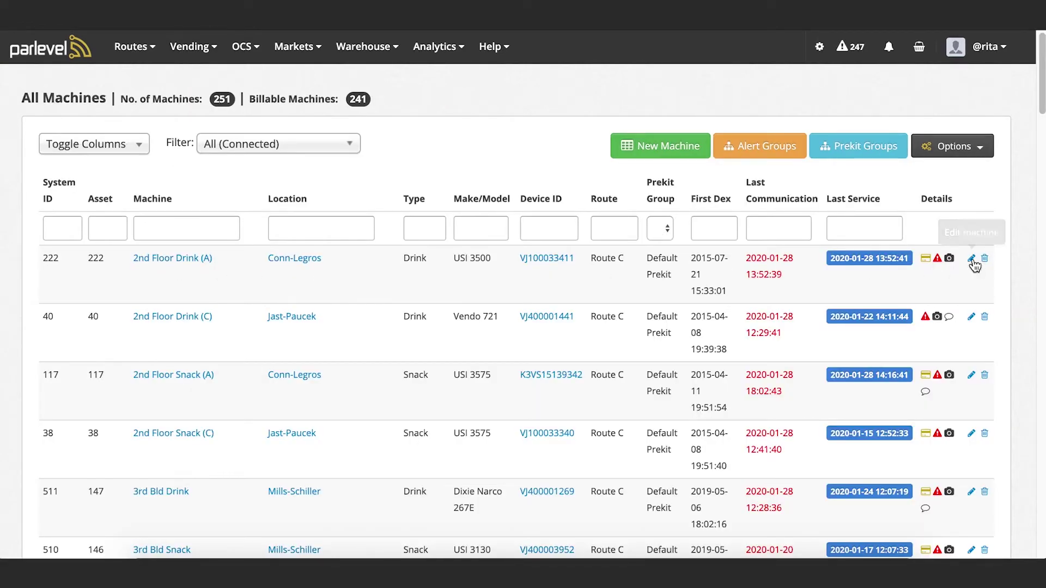
click(972, 259)
click(462, 172)
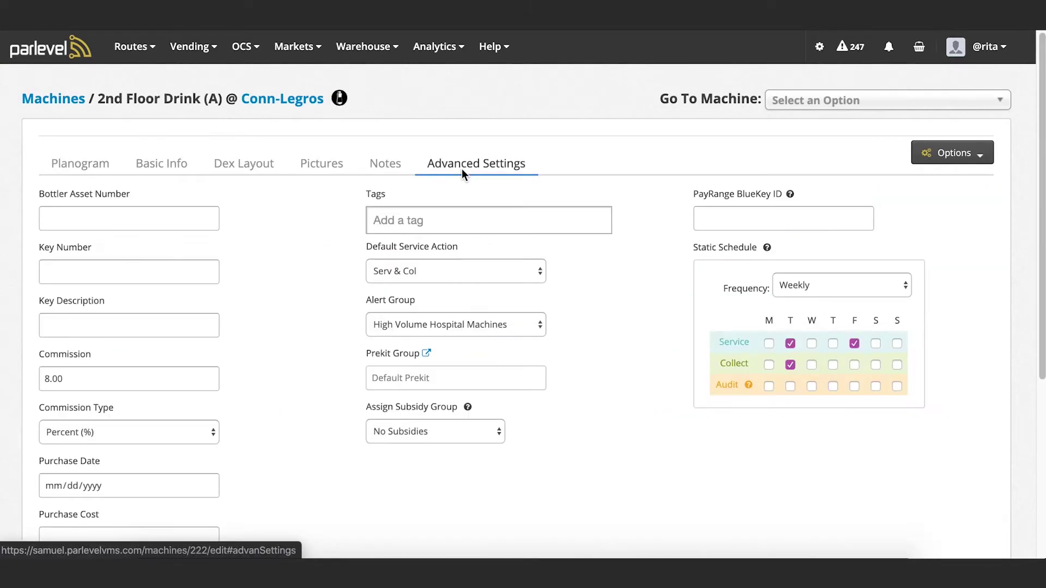
scroll(222, 306, down, 2)
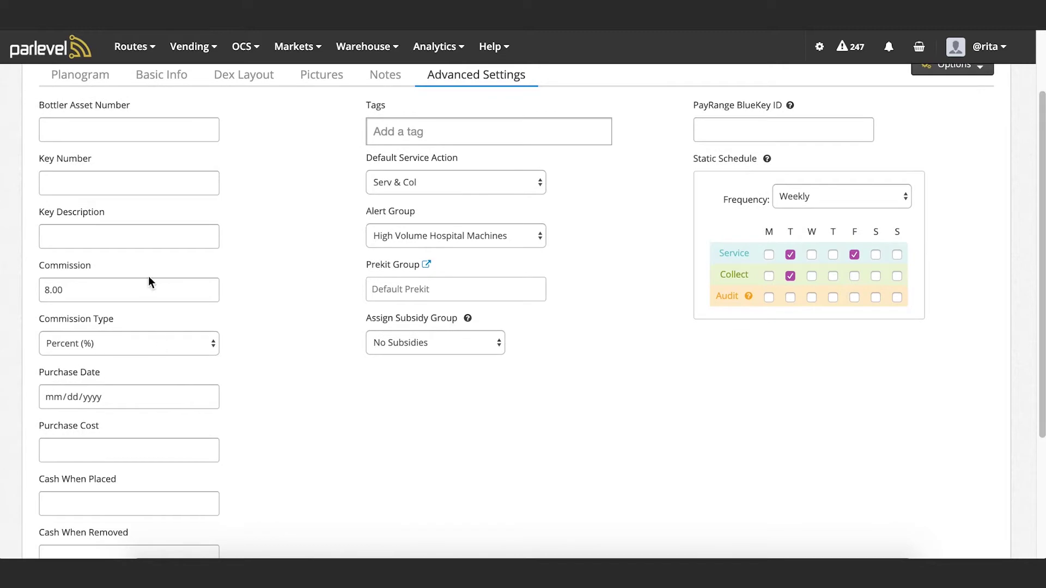
scroll(148, 281, down, 4)
click(929, 462)
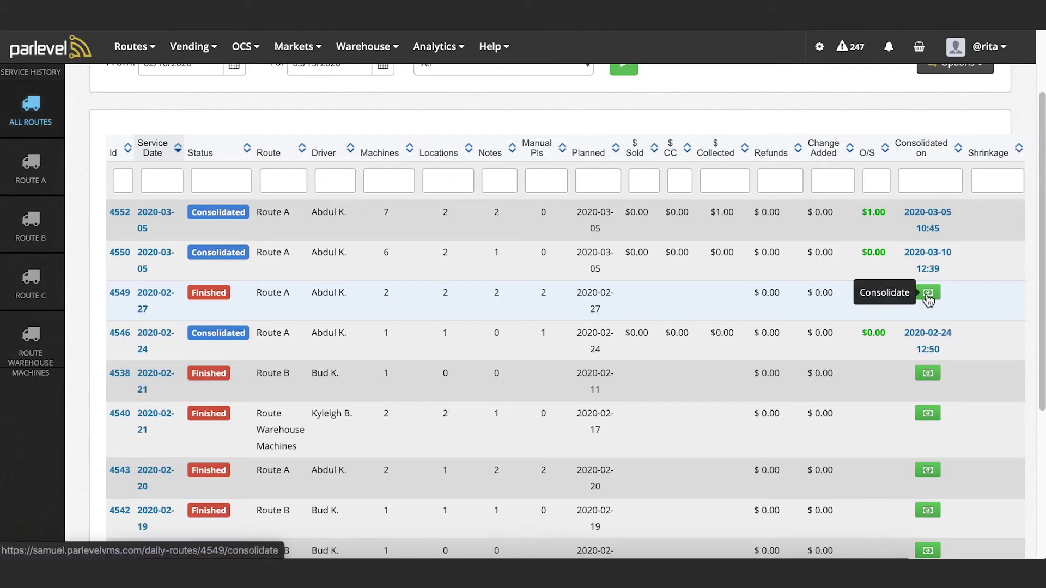
Consolidate Route A's 2020-02-27 service and save the $50.00 collection.
click(928, 295)
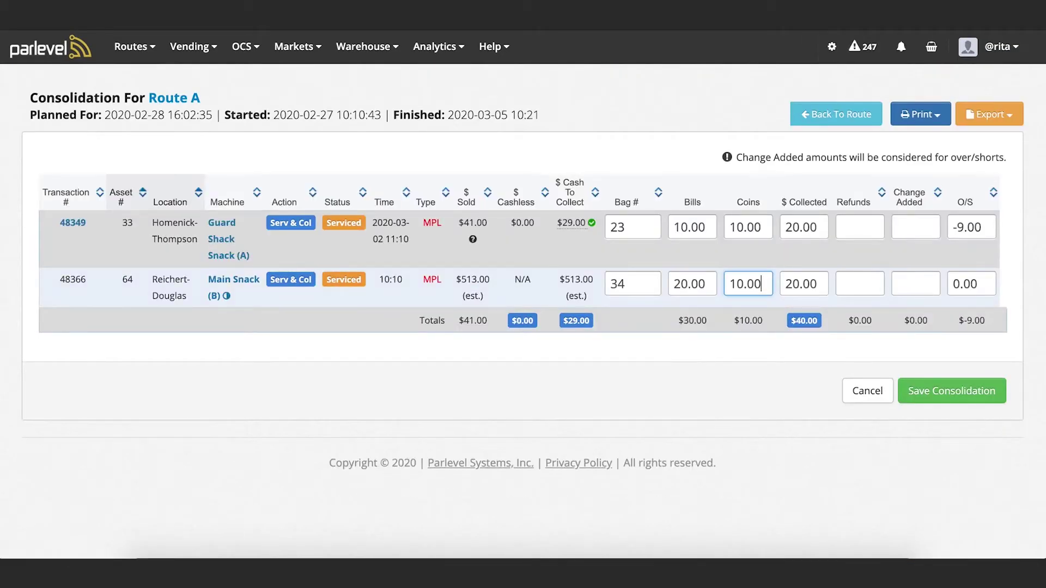
click(950, 392)
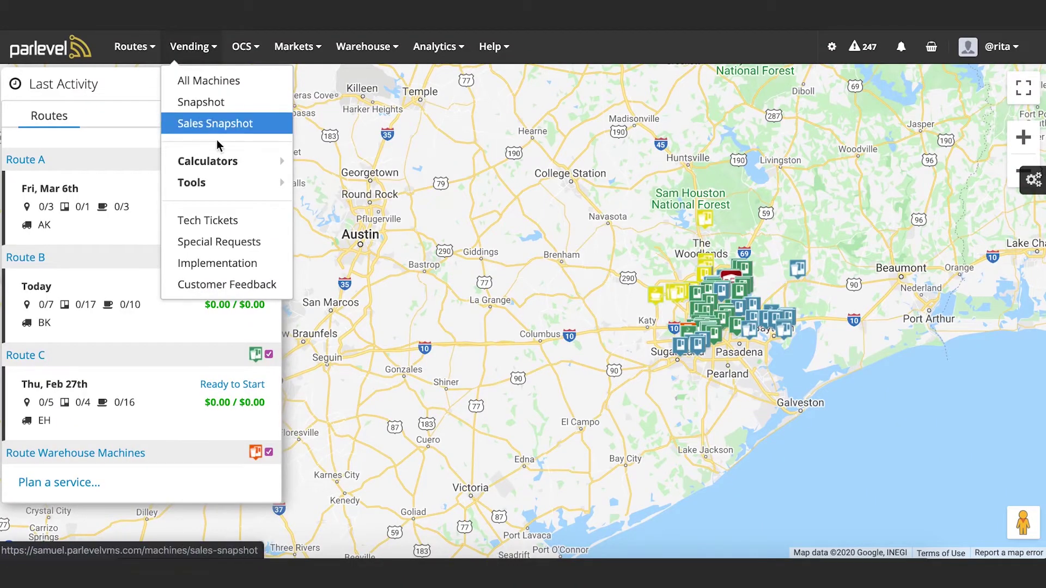
Calculate Adams and Sons commissions for 02/10/2020–03/10/2020 and save the report.
mouse_move(221, 165)
click(341, 161)
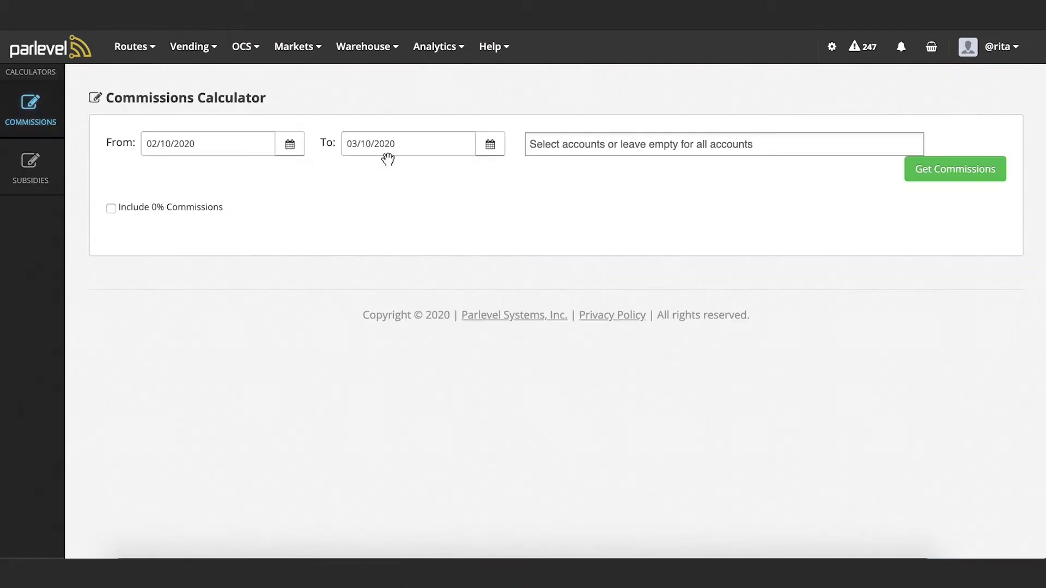
click(579, 143)
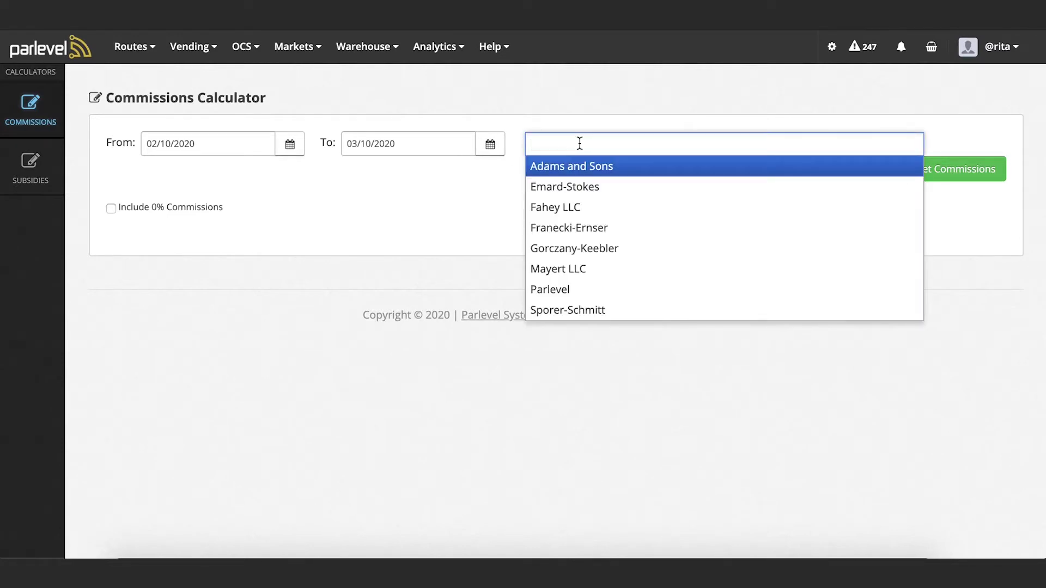
click(582, 167)
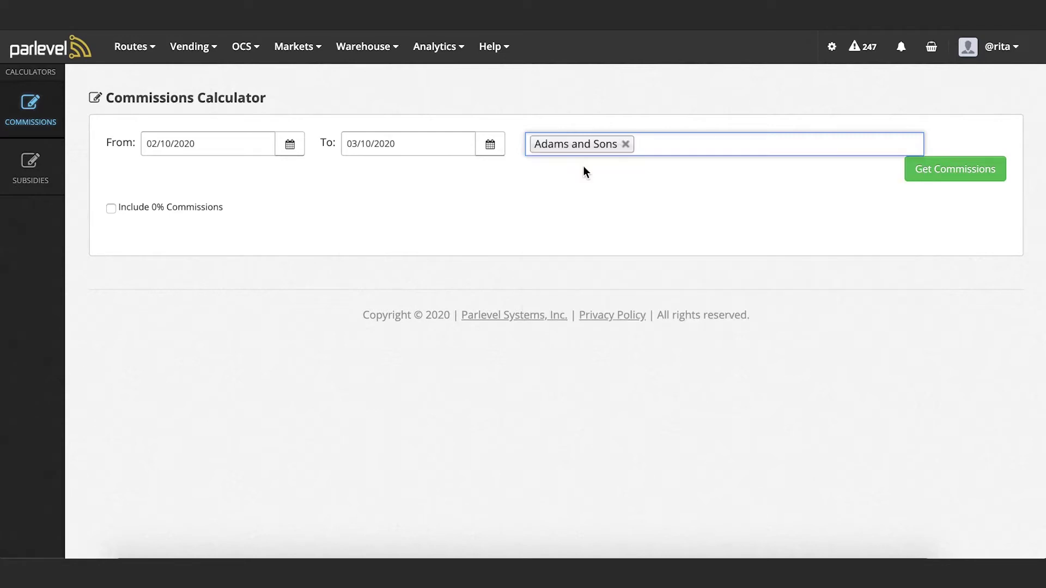
click(934, 177)
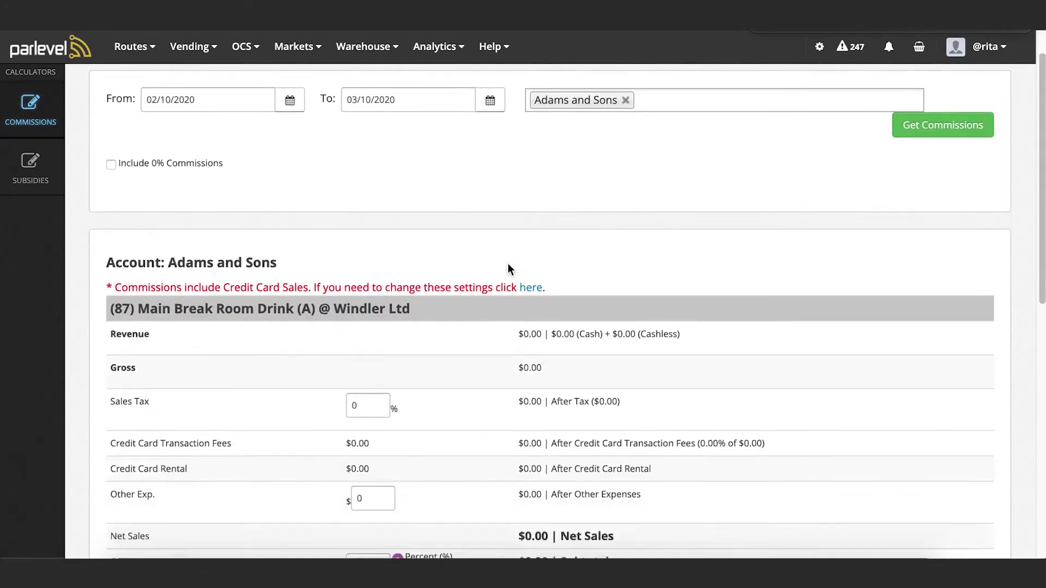
scroll(509, 268, down, 8)
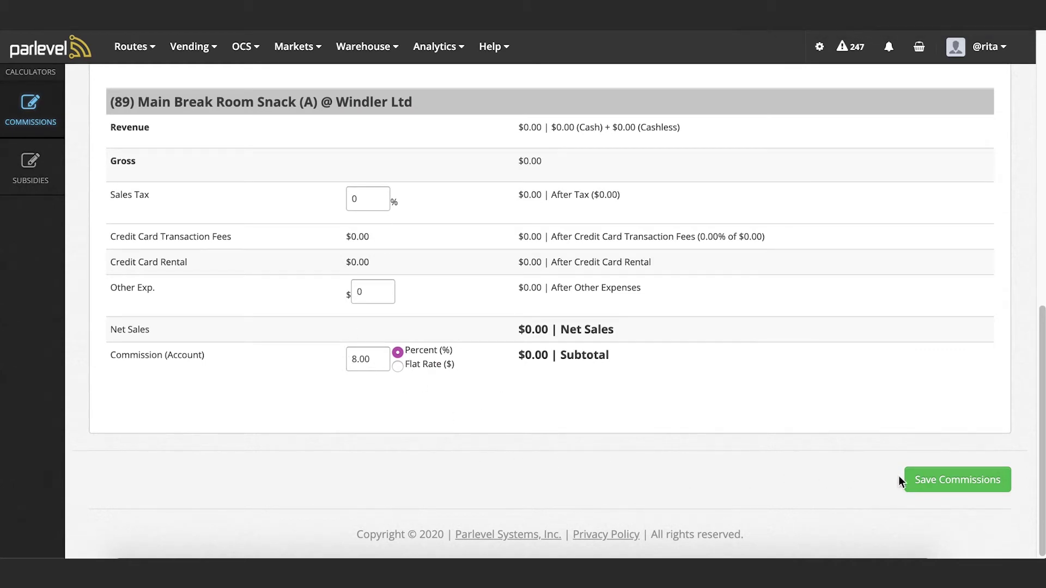
click(963, 487)
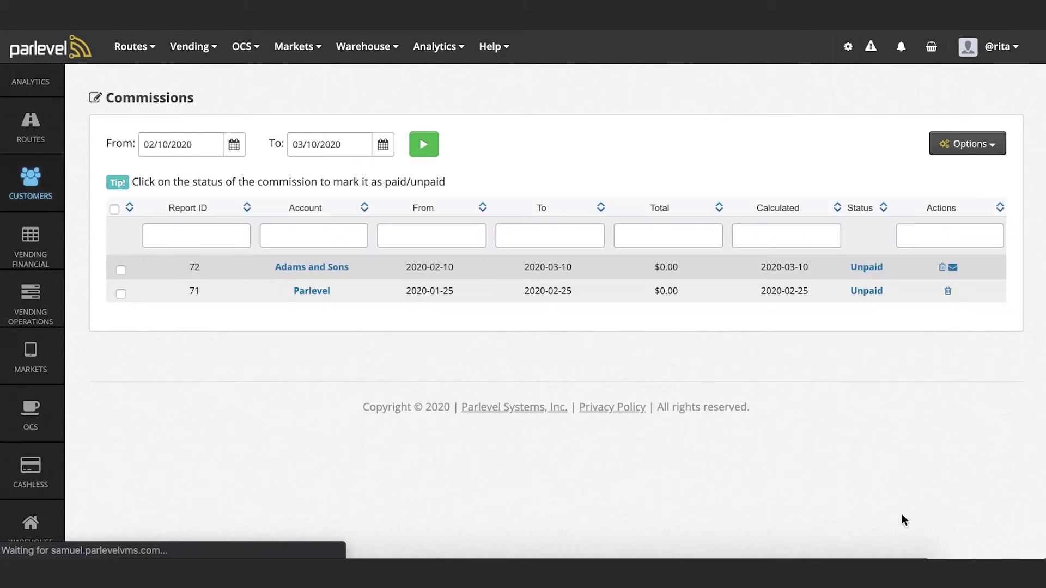
Edit the company Financial settings, turning on Use Cost of Goods and Show Comm Factors.
click(300, 268)
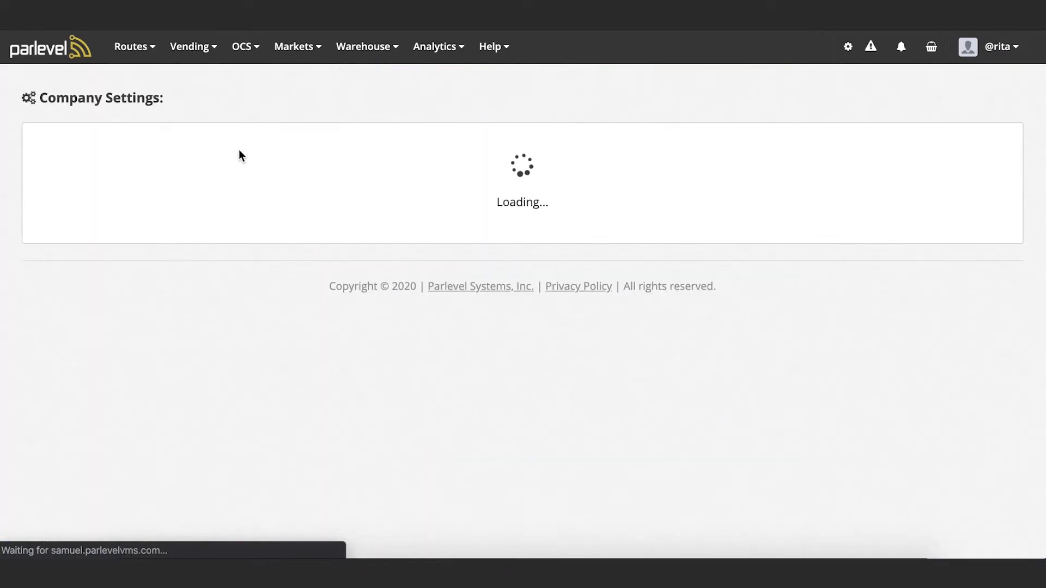
click(160, 158)
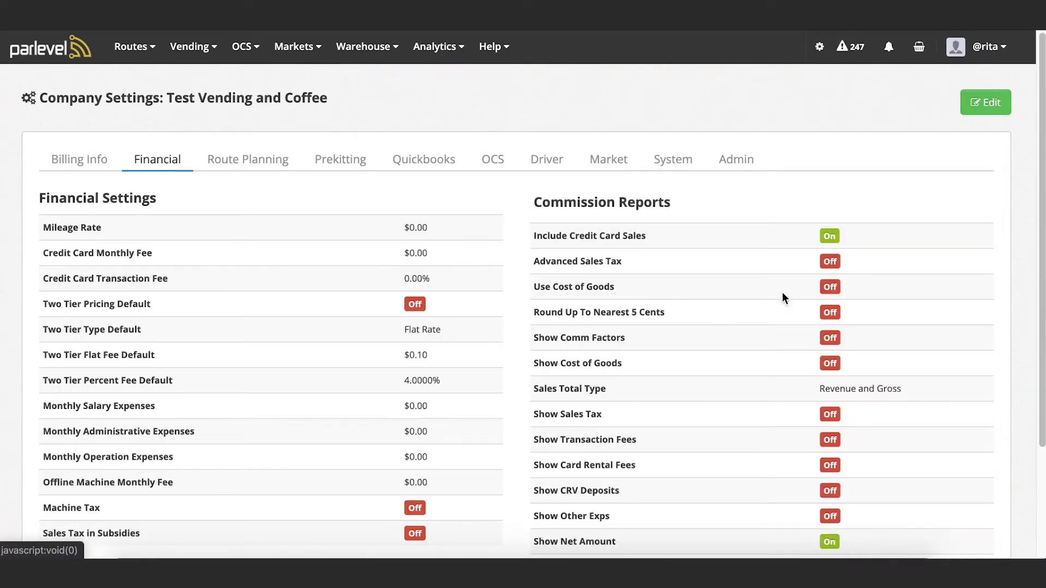
click(985, 102)
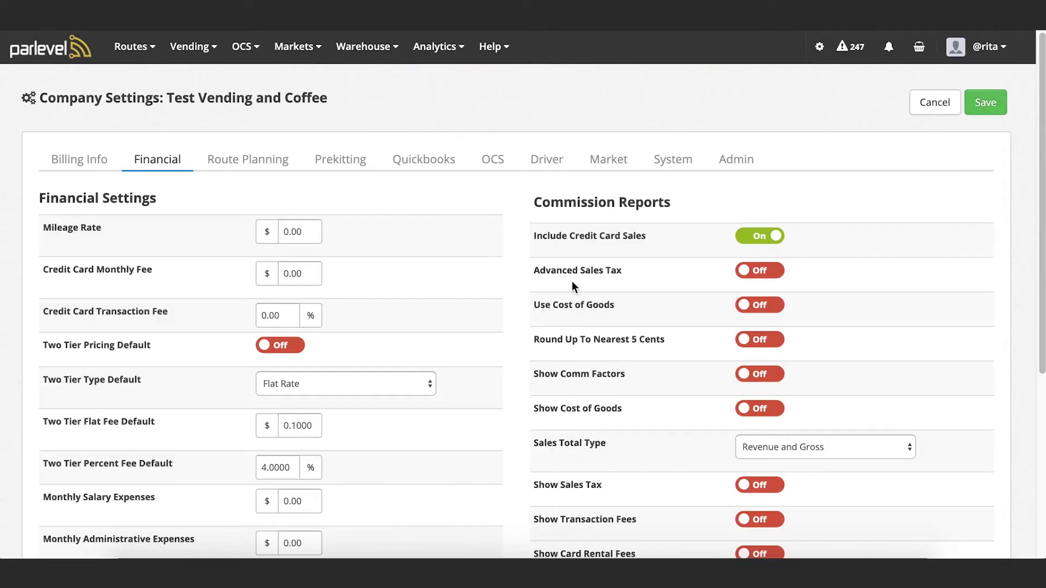
click(755, 309)
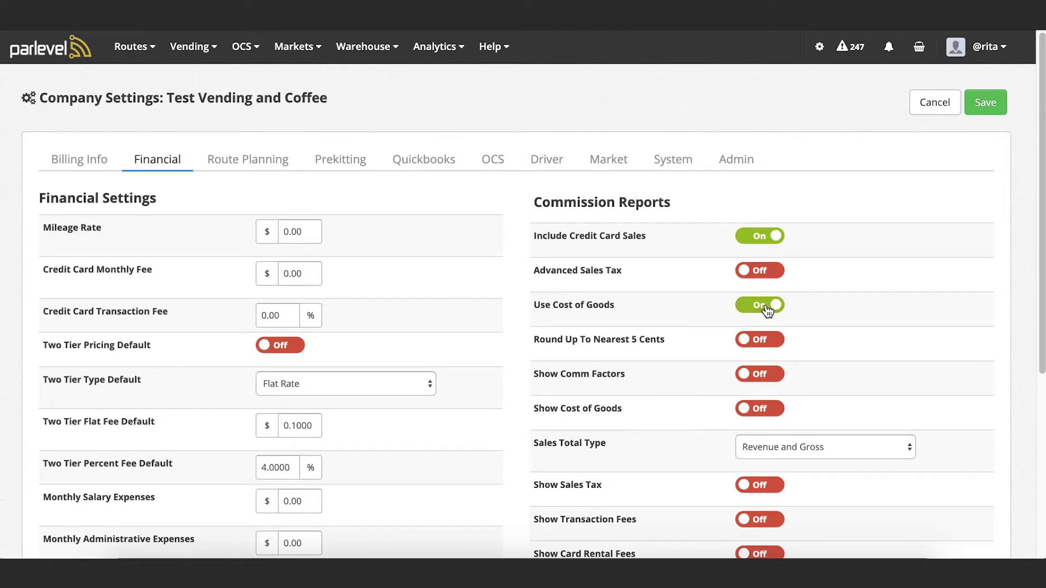
scroll(756, 321, down, 1)
click(754, 342)
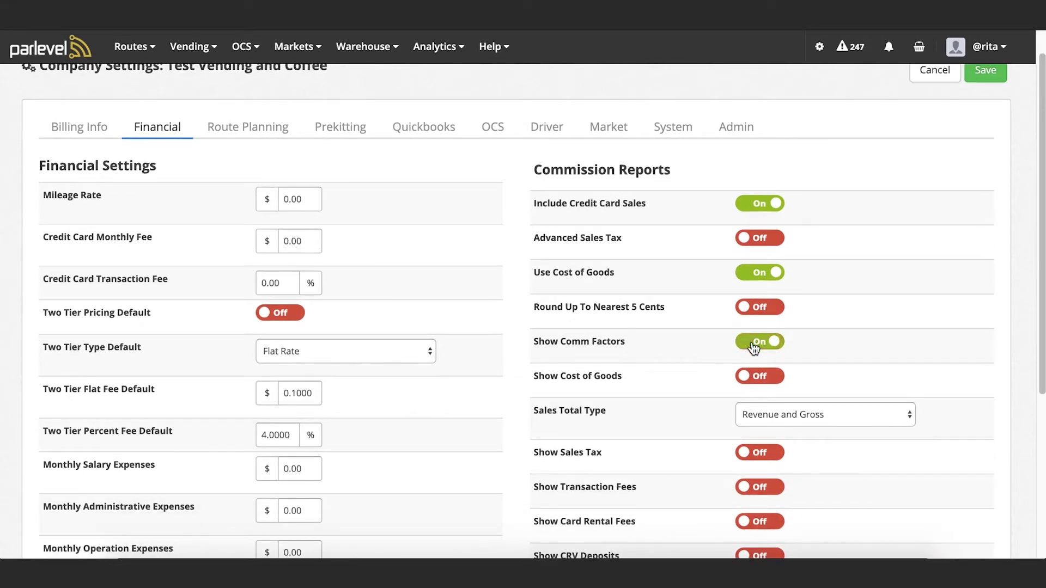
Turn on Show Card Rental Fees and save the financial settings.
scroll(754, 347, down, 3)
scroll(754, 348, down, 3)
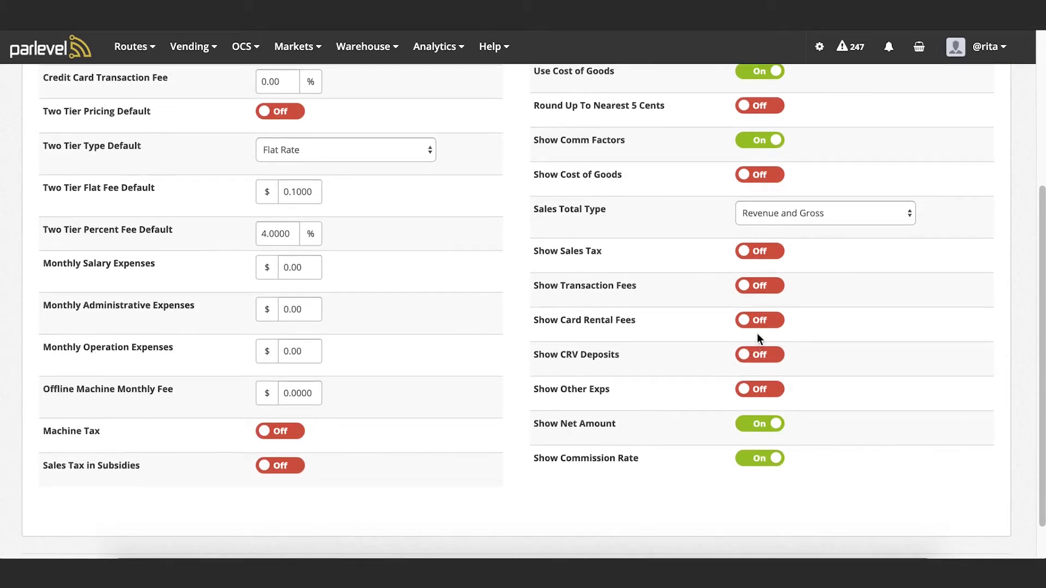
click(758, 325)
scroll(758, 325, up, 7)
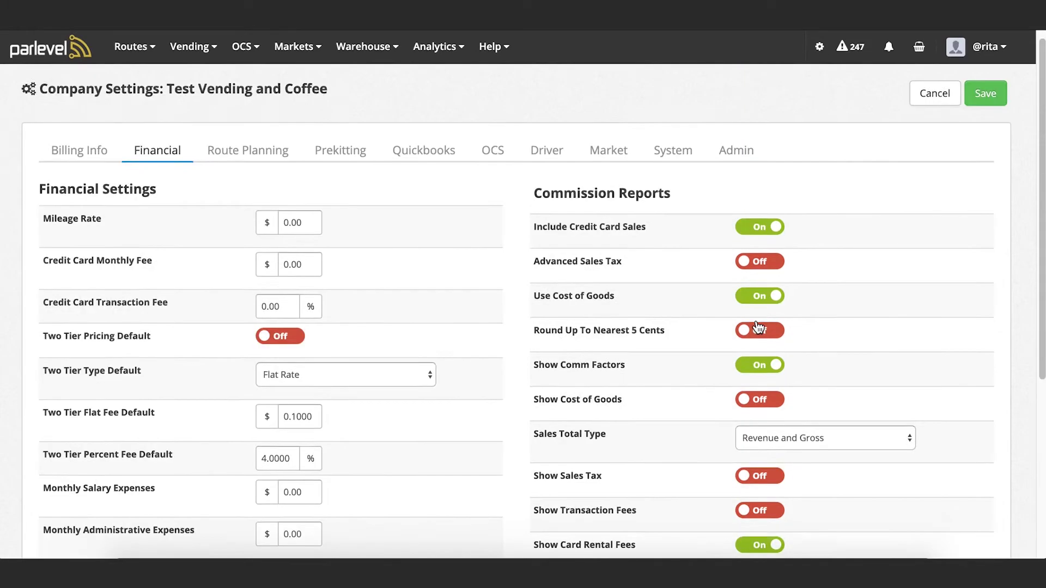
click(985, 104)
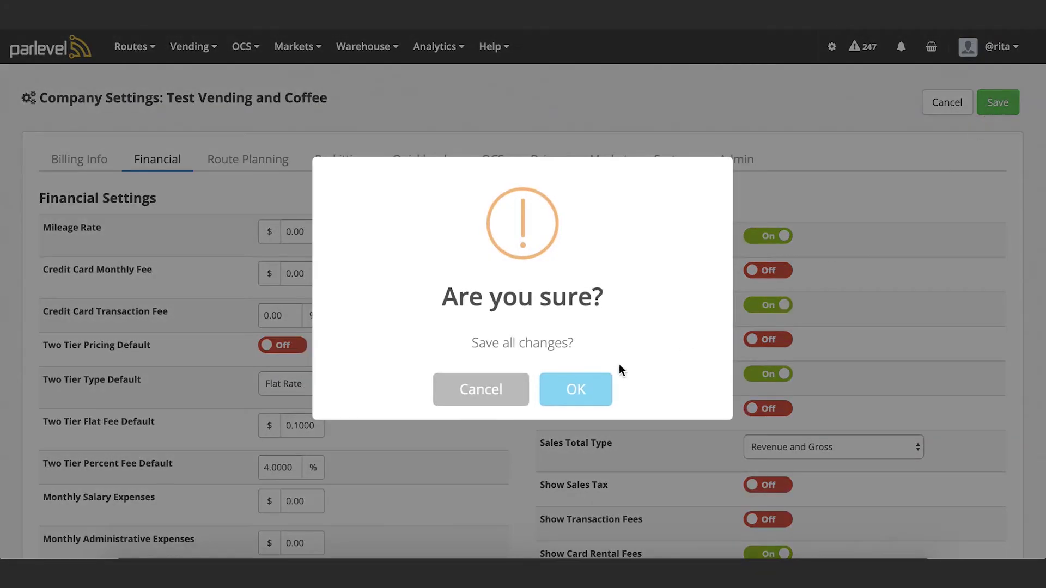
click(592, 387)
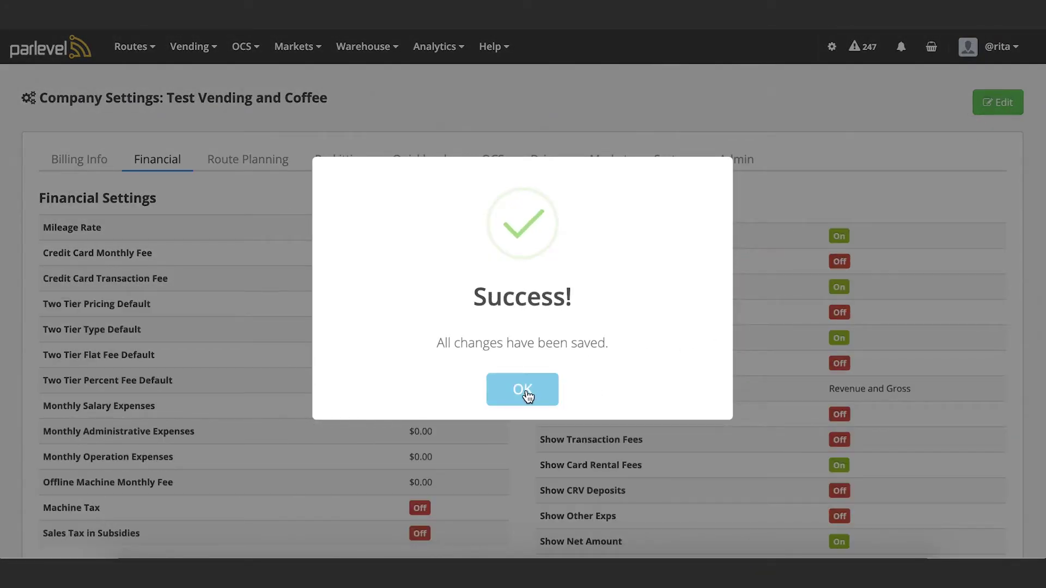
click(526, 392)
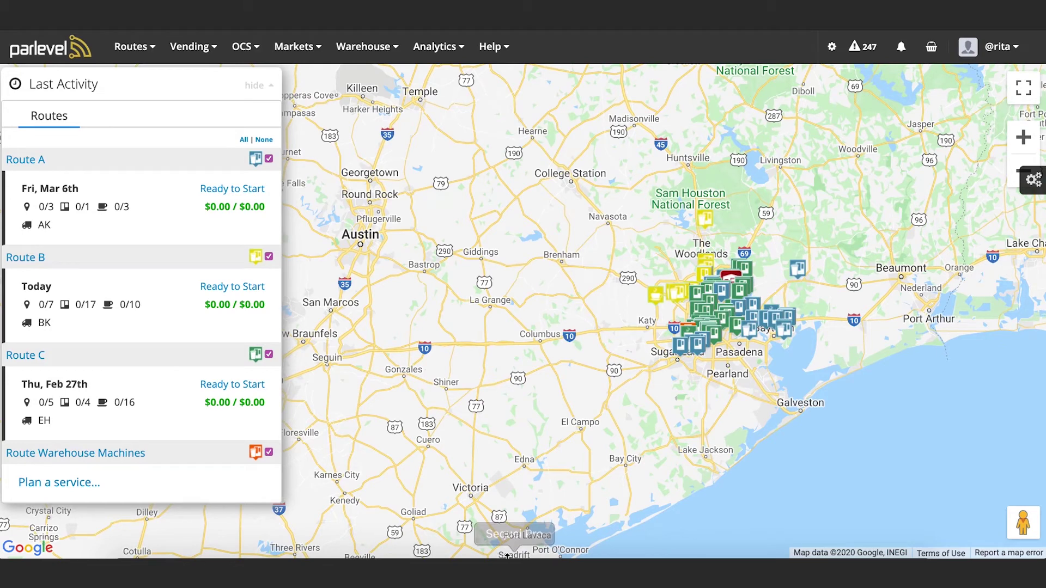
Mark Adams and Sons commission report 72 as Unpaid in the Commissions report.
click(445, 49)
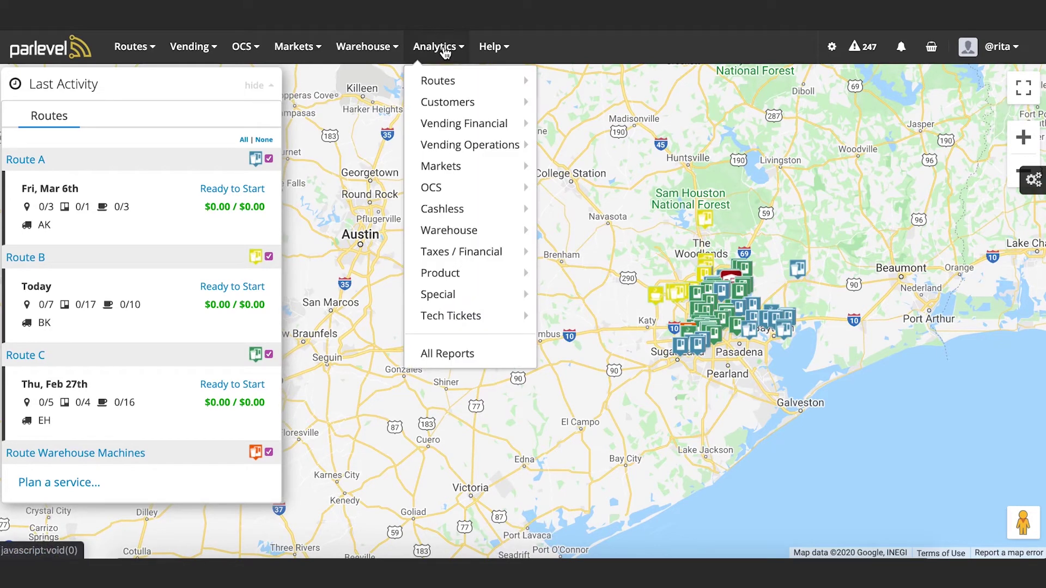
mouse_move(470, 106)
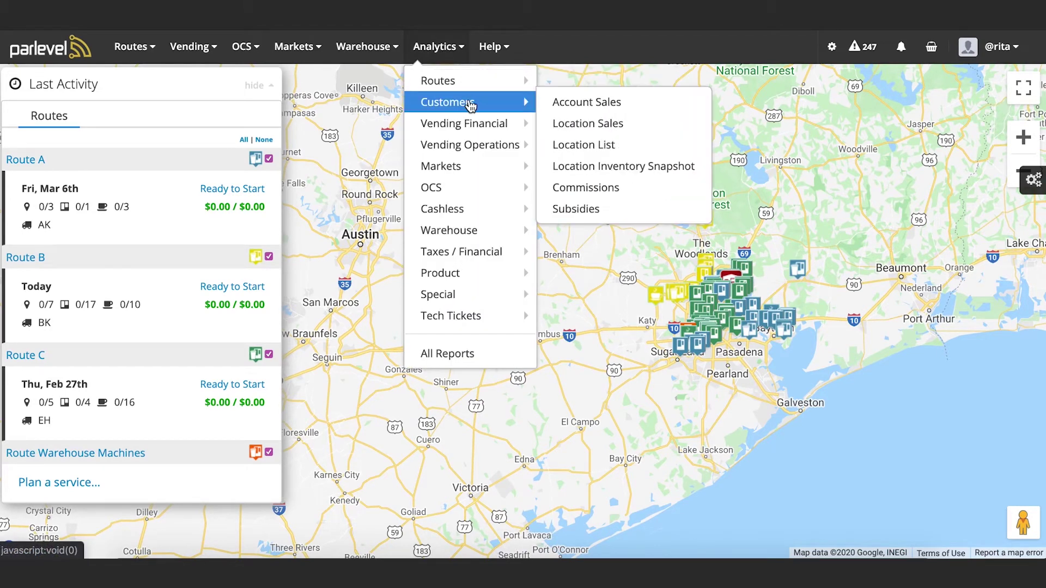
click(627, 192)
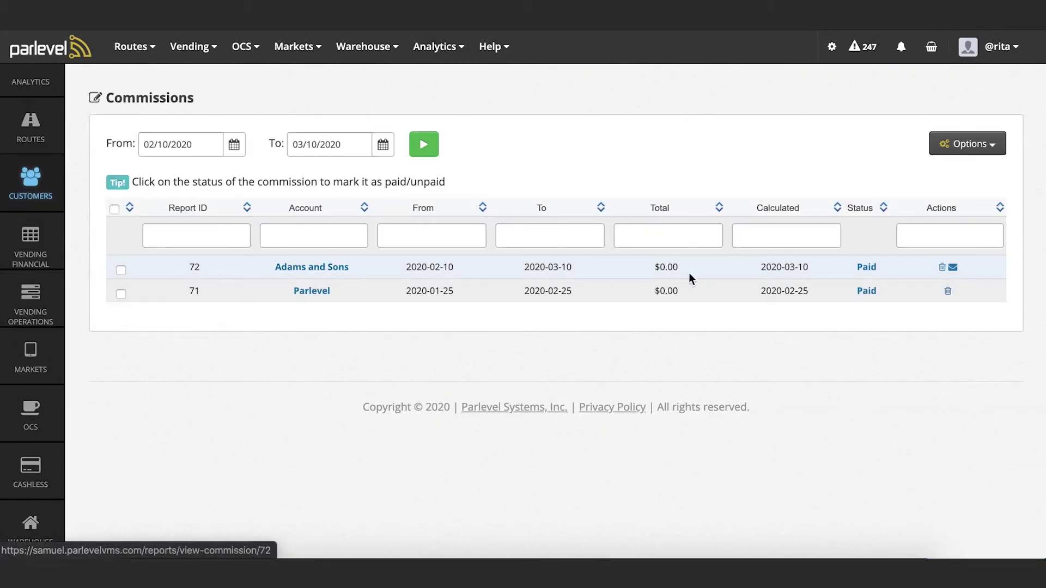
click(872, 268)
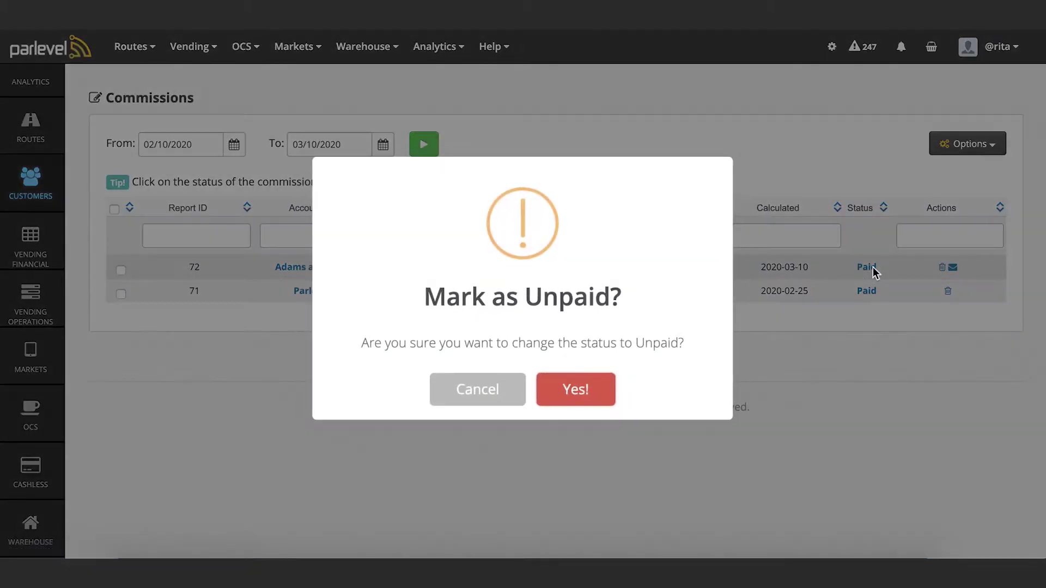
click(574, 388)
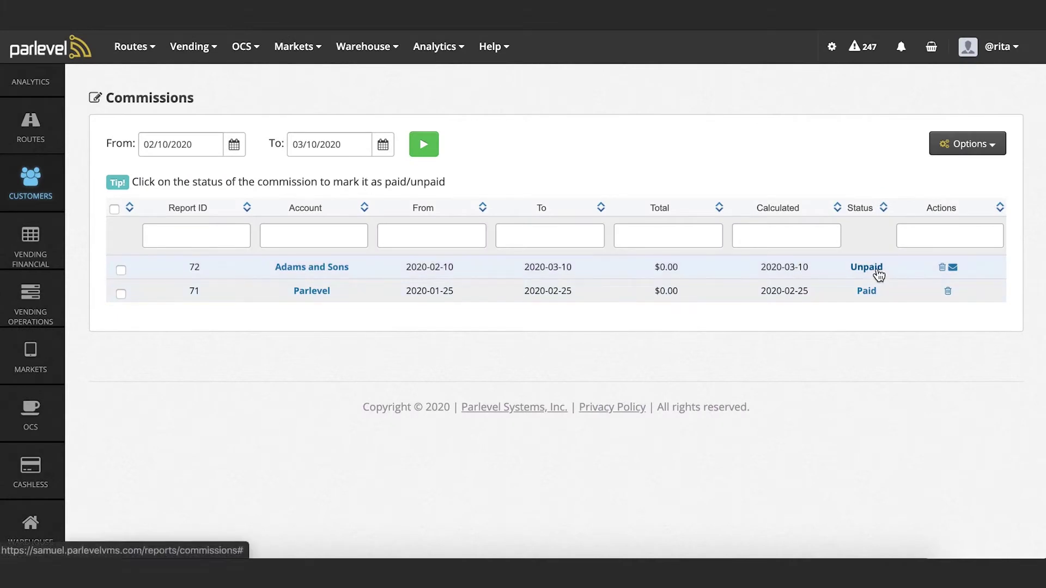
click(959, 150)
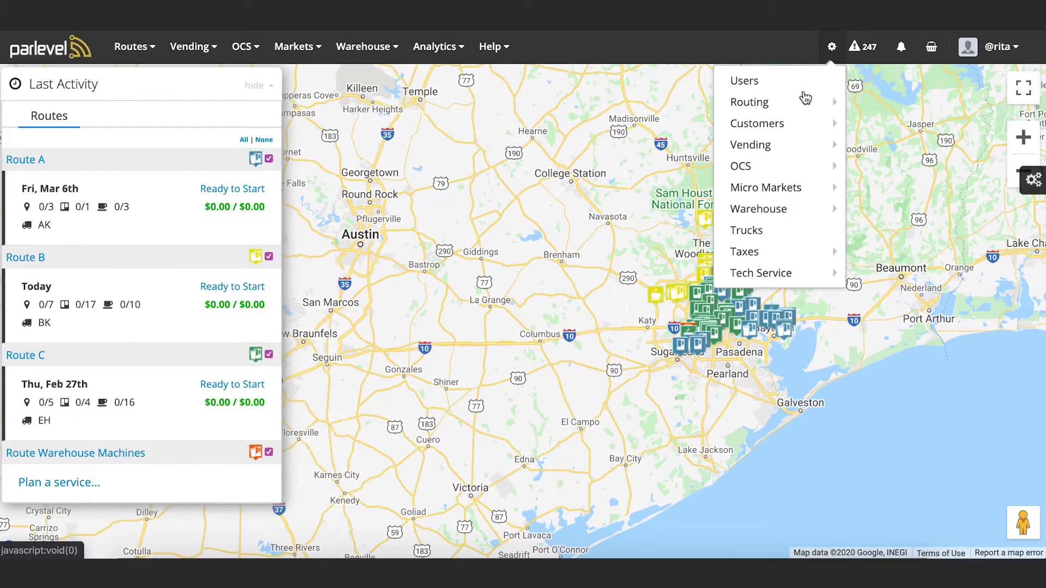
Add subsidy group 'Airport Lounge' with description 'Drinks' and open it for editing.
mouse_move(781, 138)
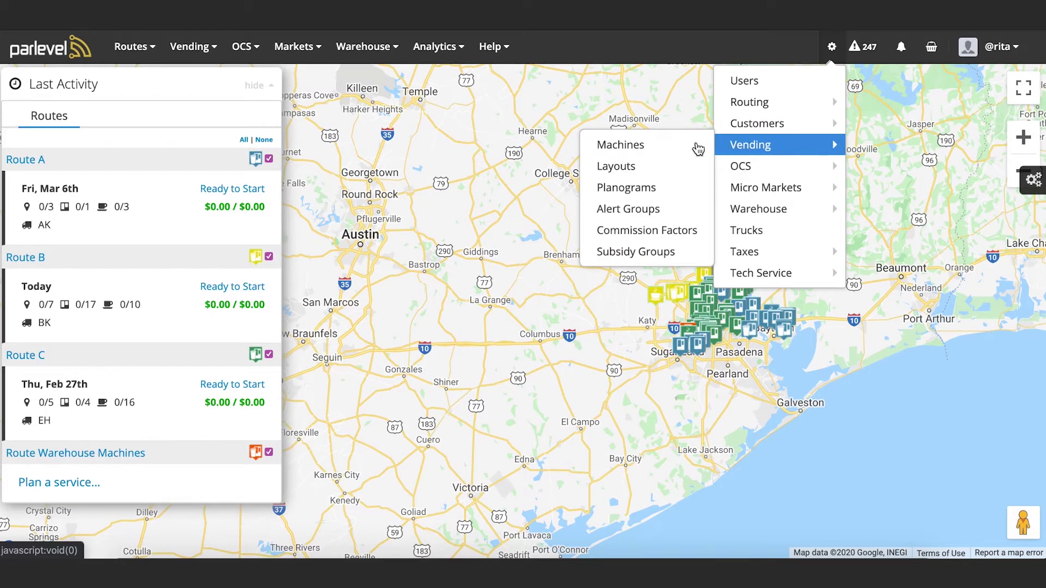
click(659, 262)
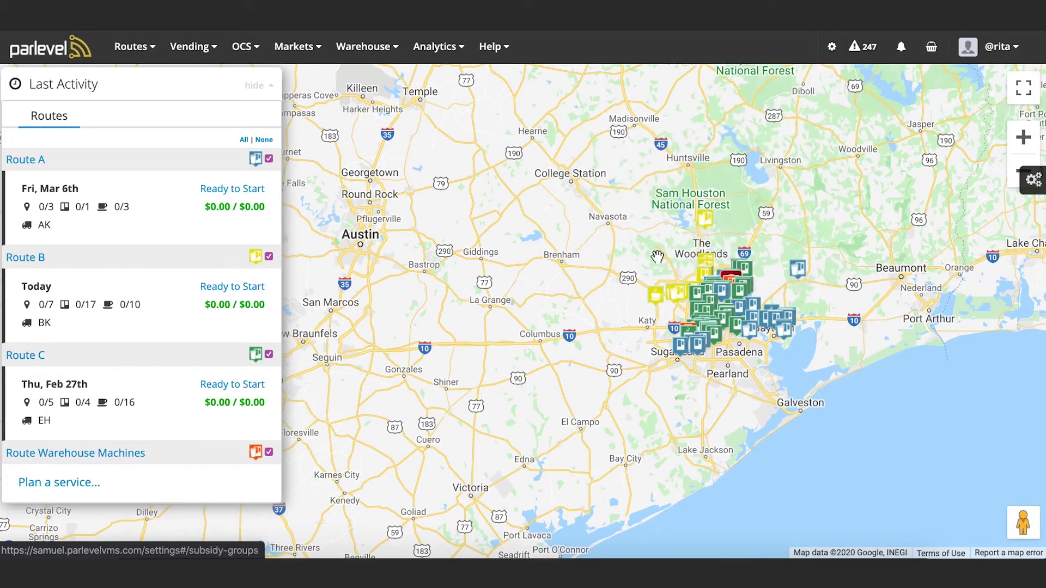
click(942, 184)
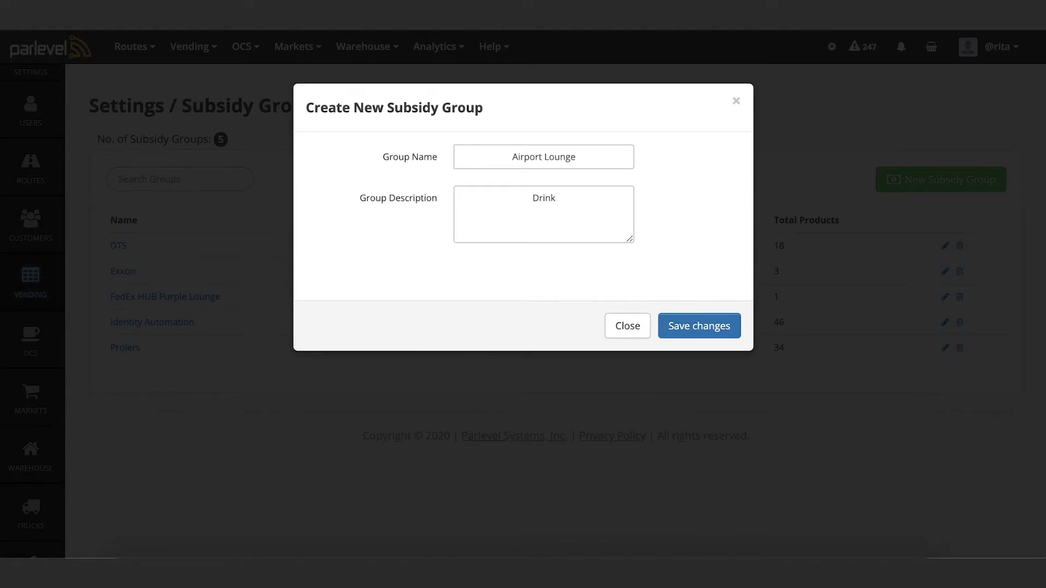
text(s)
click(694, 328)
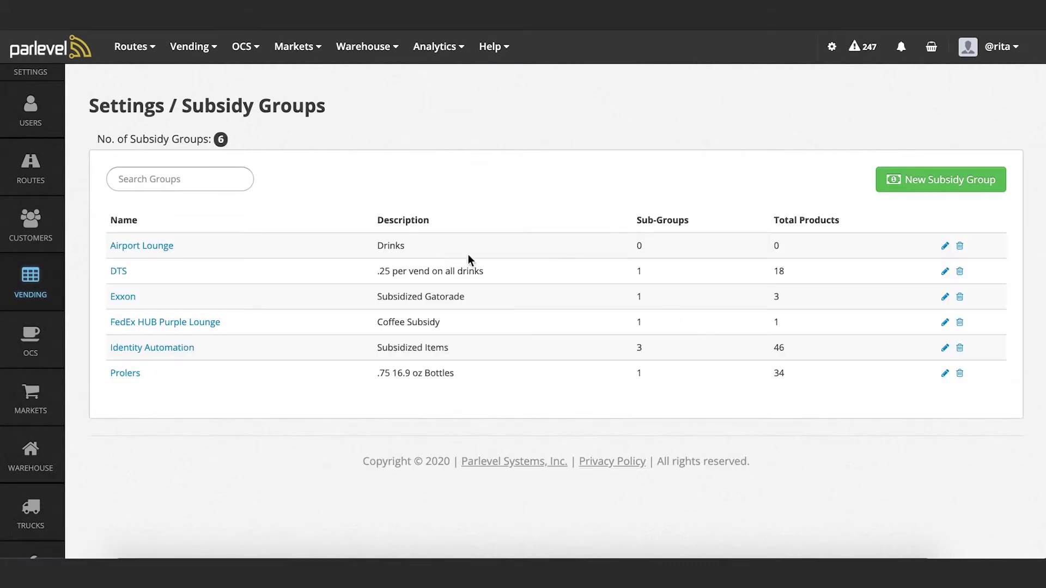
click(945, 246)
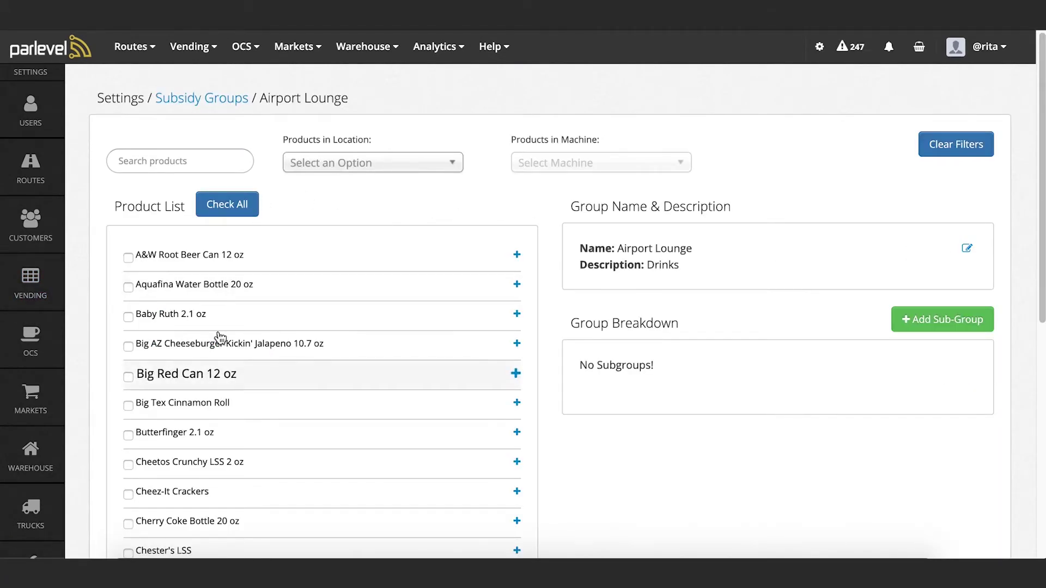
Filter products to the Abbott, Pollich and Douglas location's Mechanics AMS (B) machine.
click(340, 166)
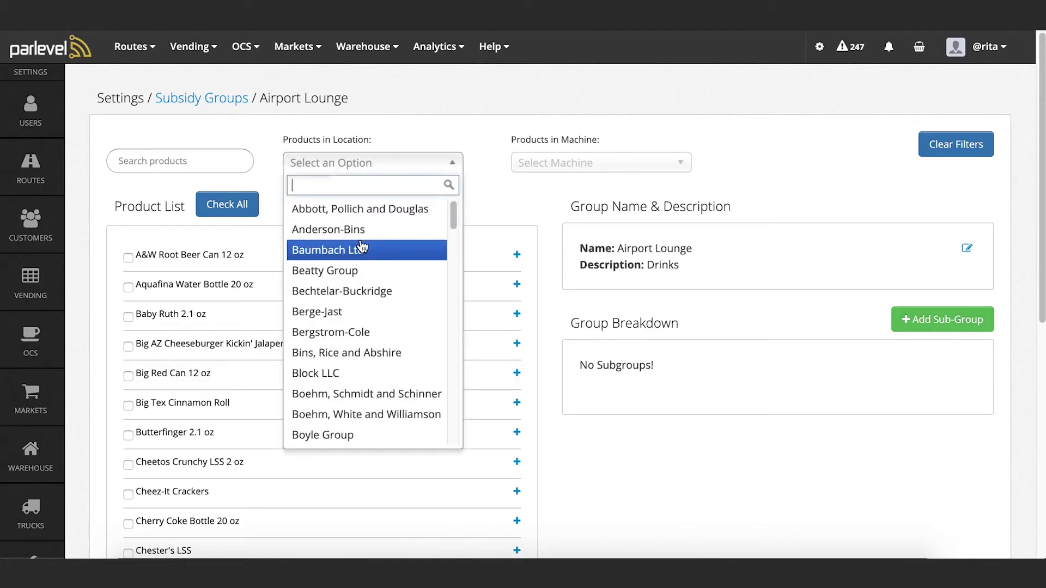
click(392, 218)
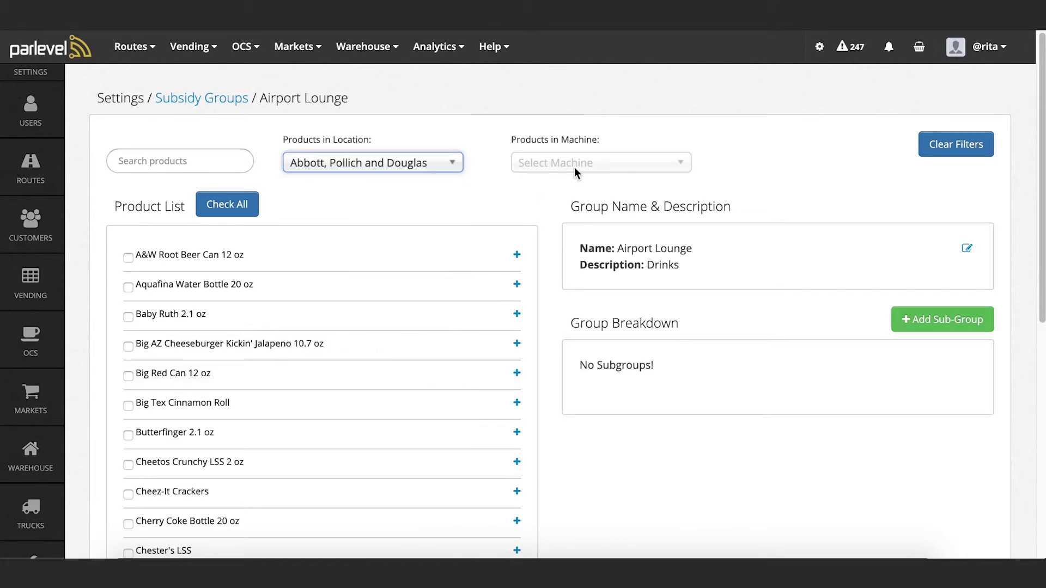
click(586, 167)
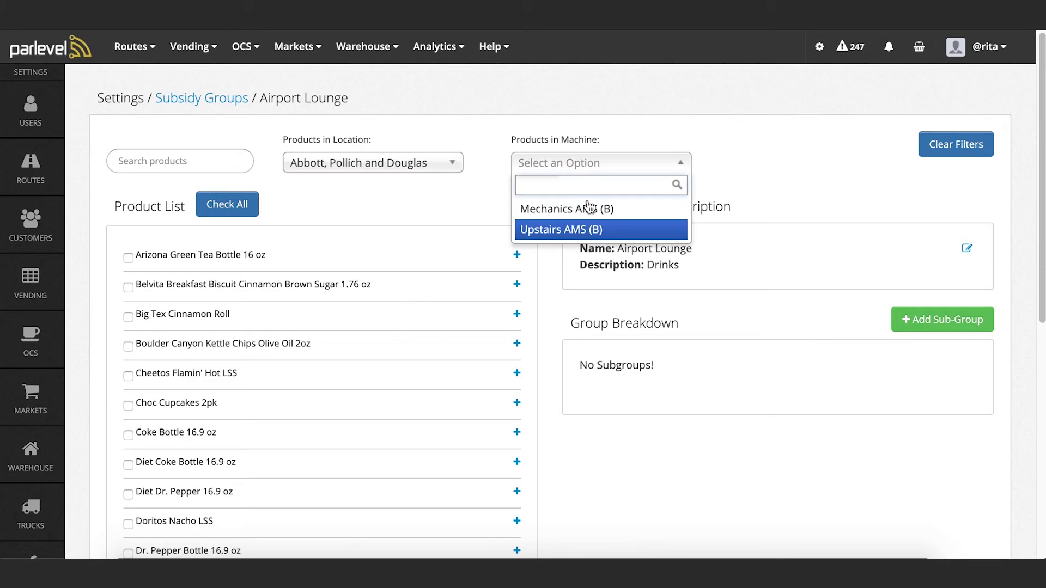
click(566, 114)
click(578, 162)
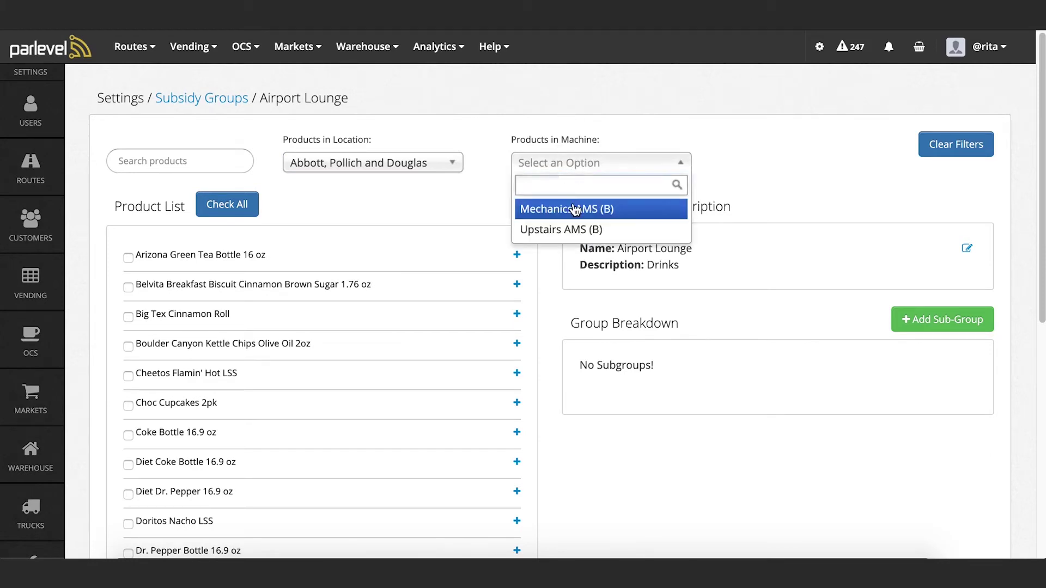
click(567, 208)
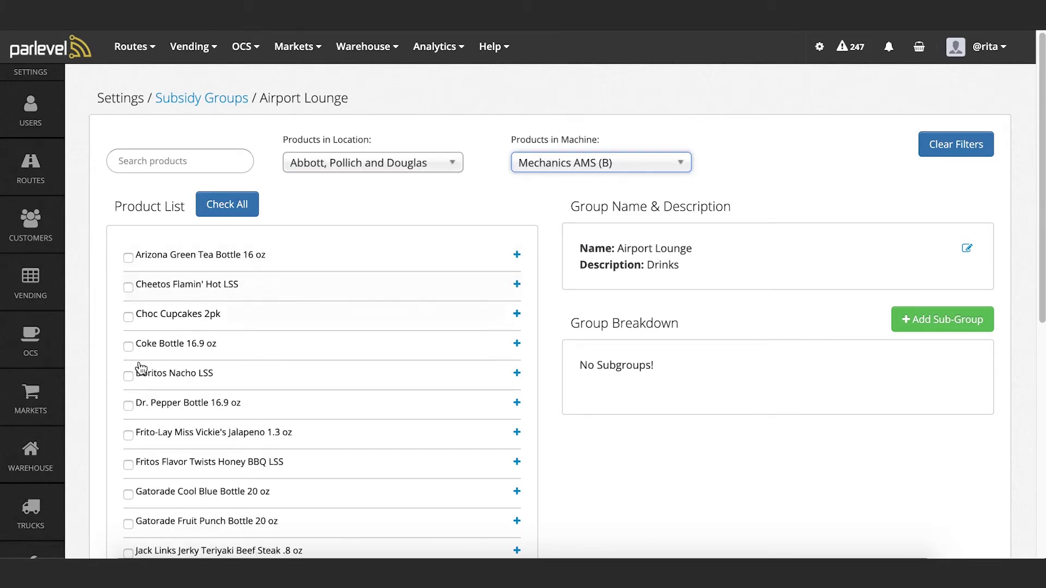
Add a Drinks sub-group with a $0.50 subsidy.
click(934, 327)
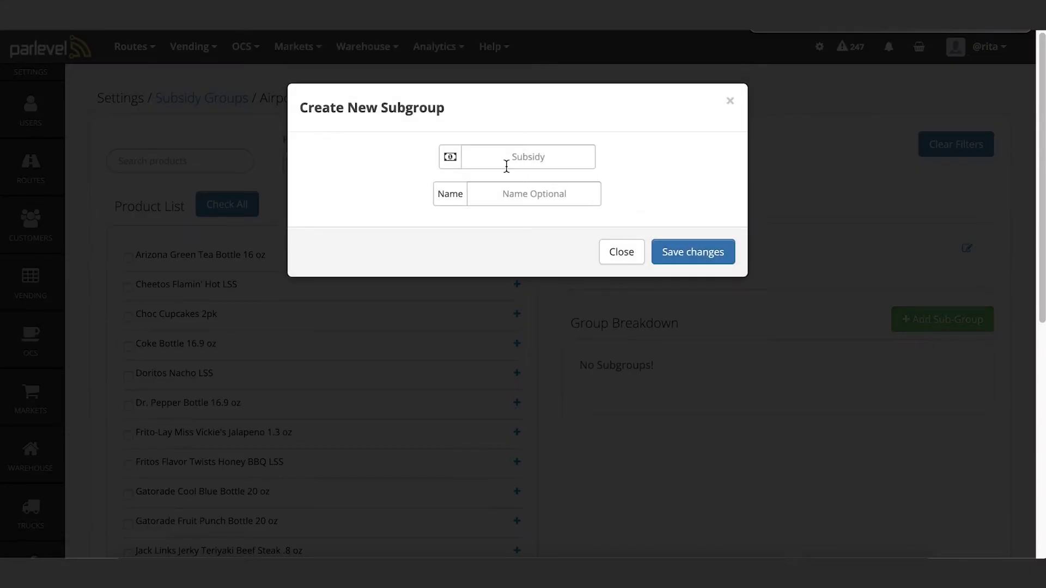
click(508, 162)
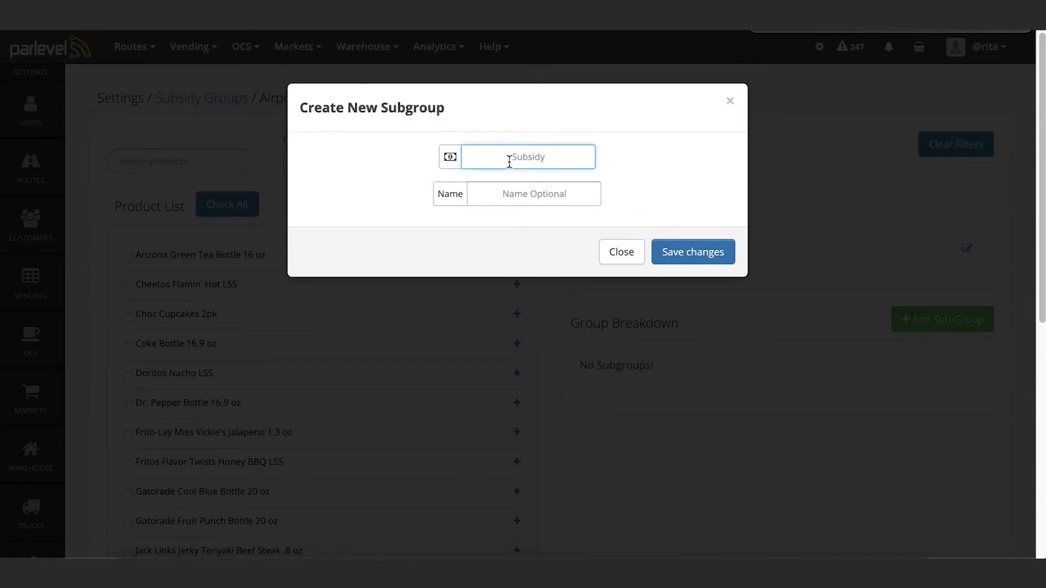
text(.5)
key(Tab)
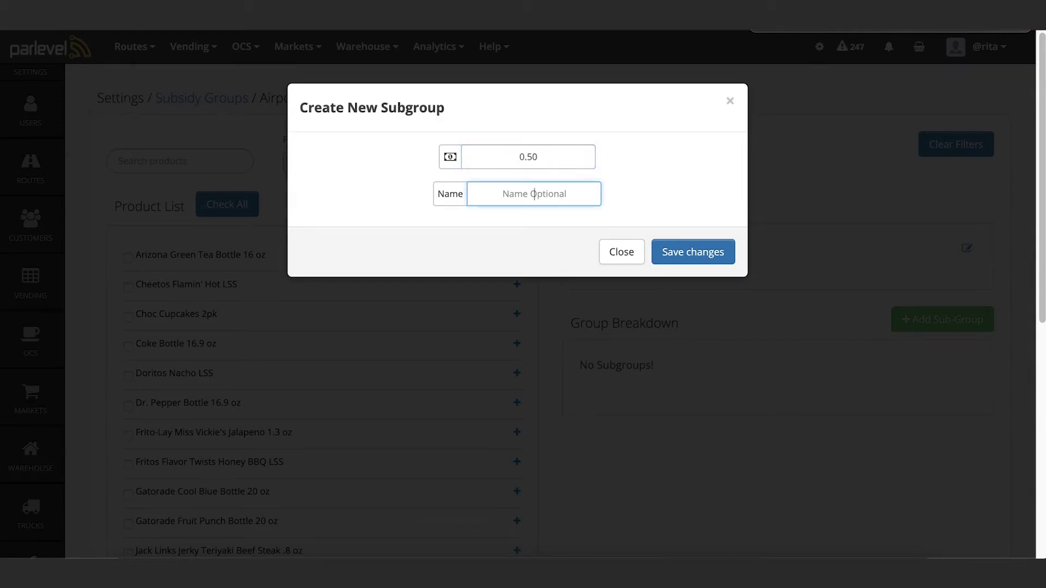
text(Drinks)
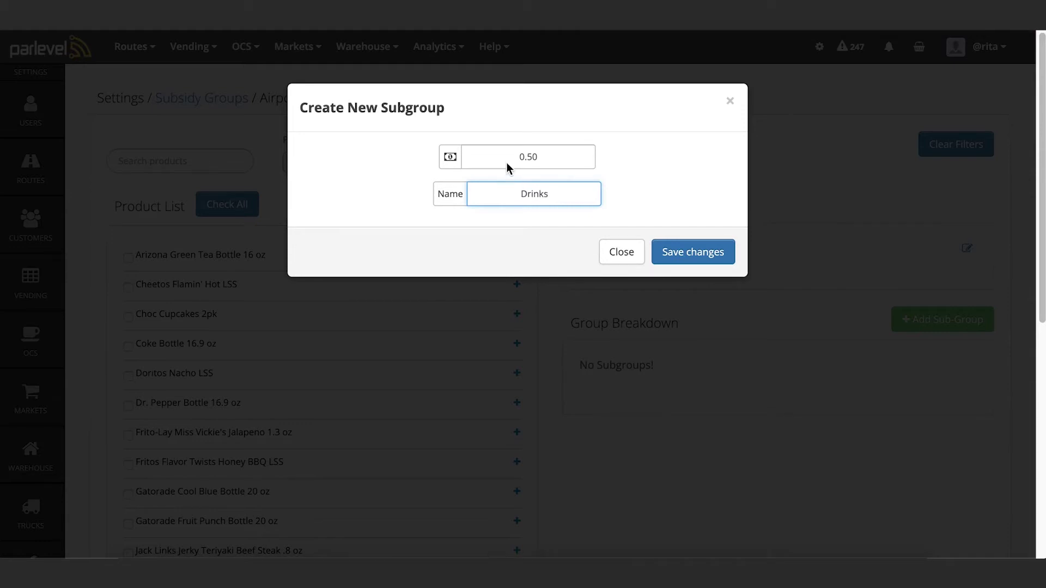
click(681, 256)
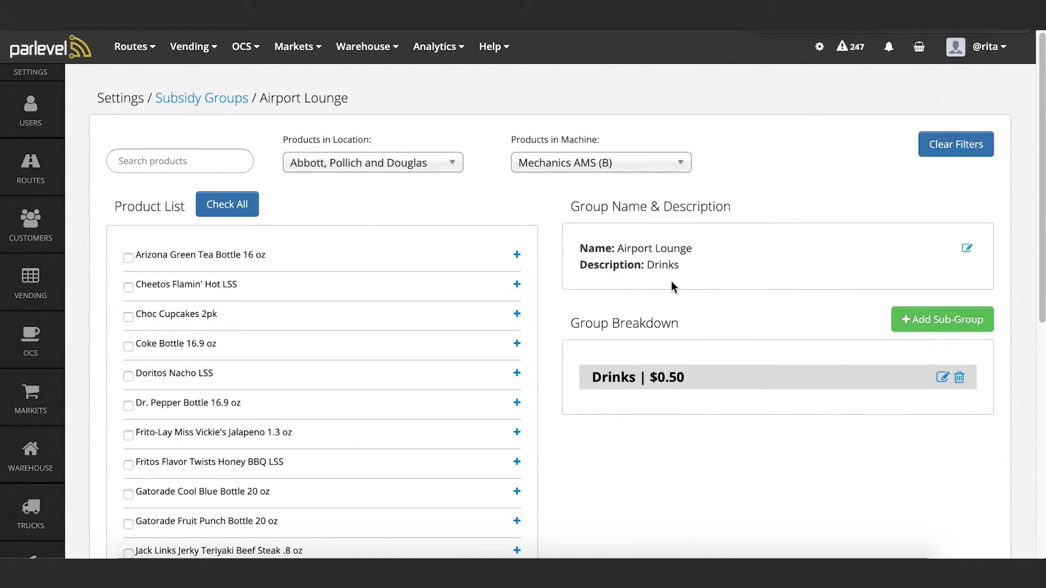
Add Coke, Gatorade Cool Blue, Monster Green and another drink to the $0.50 Drinks sub-group.
click(772, 383)
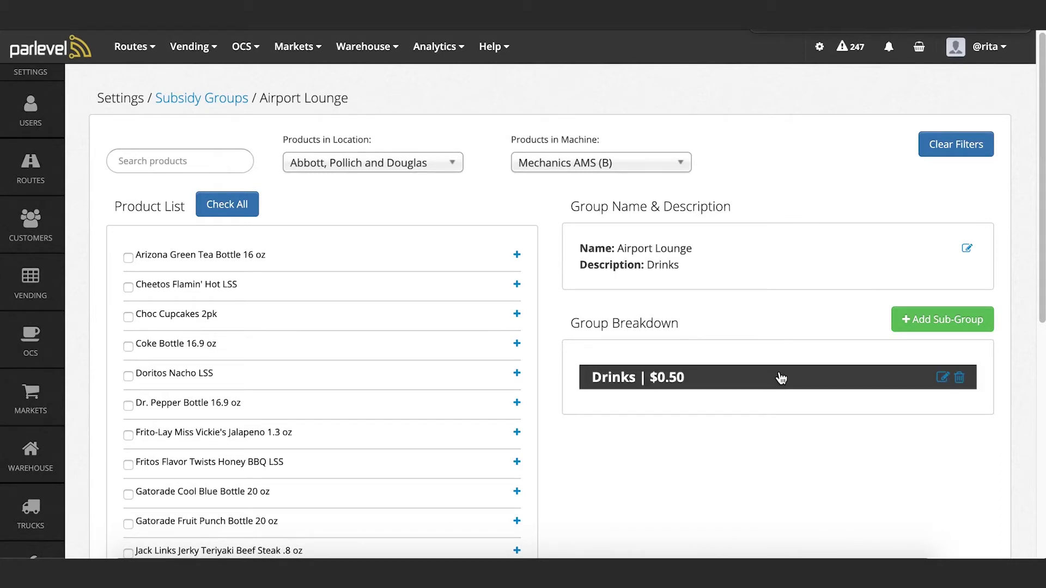
click(129, 349)
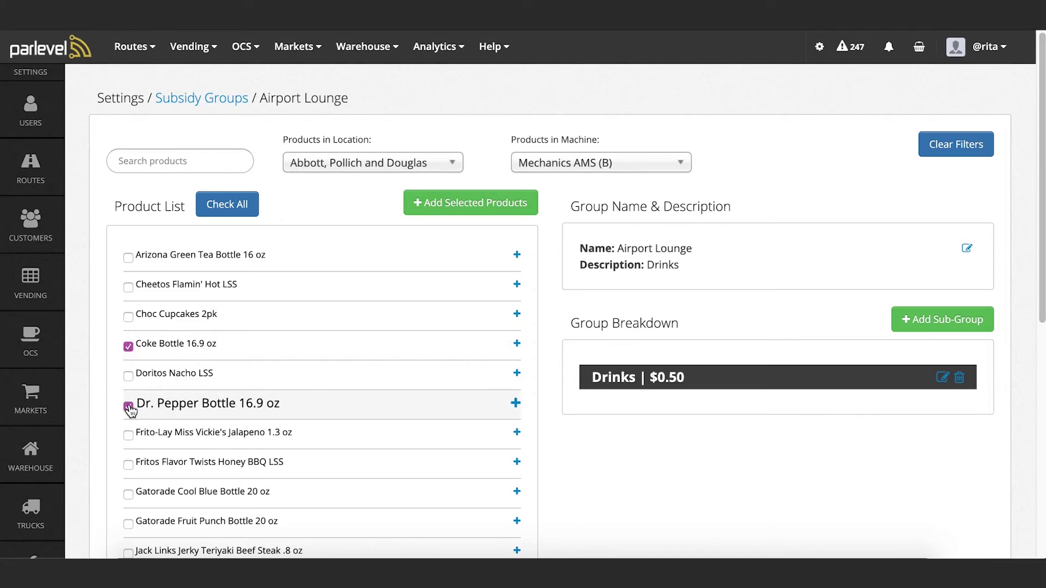
click(128, 495)
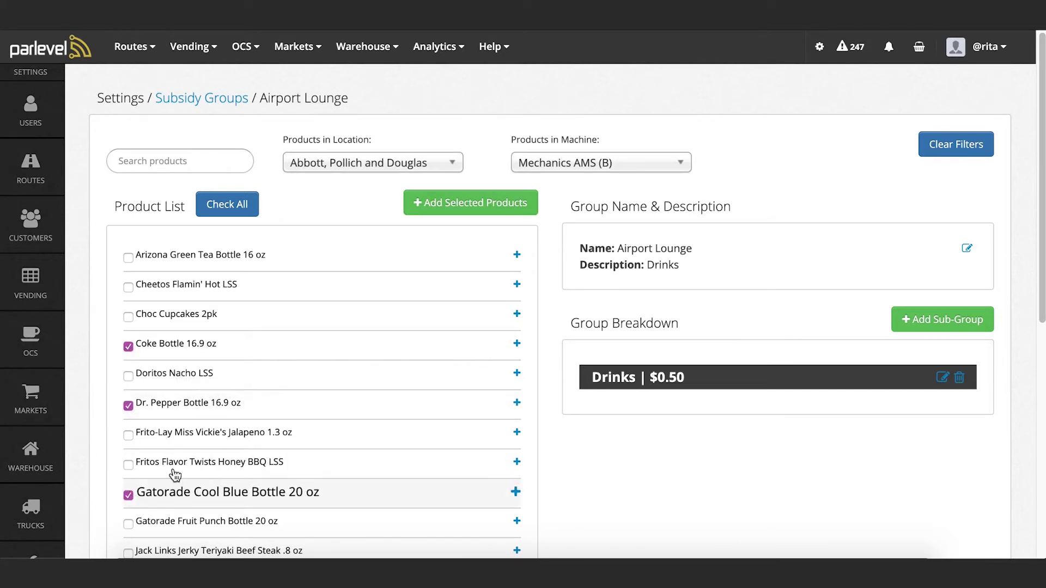
click(469, 202)
scroll(490, 327, down, 4)
click(516, 397)
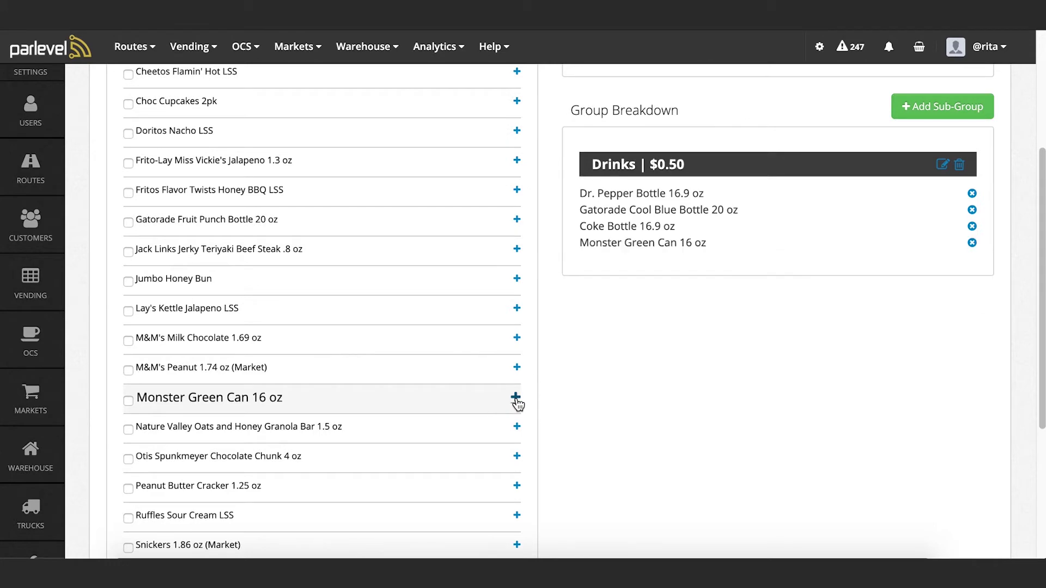
scroll(772, 388, up, 6)
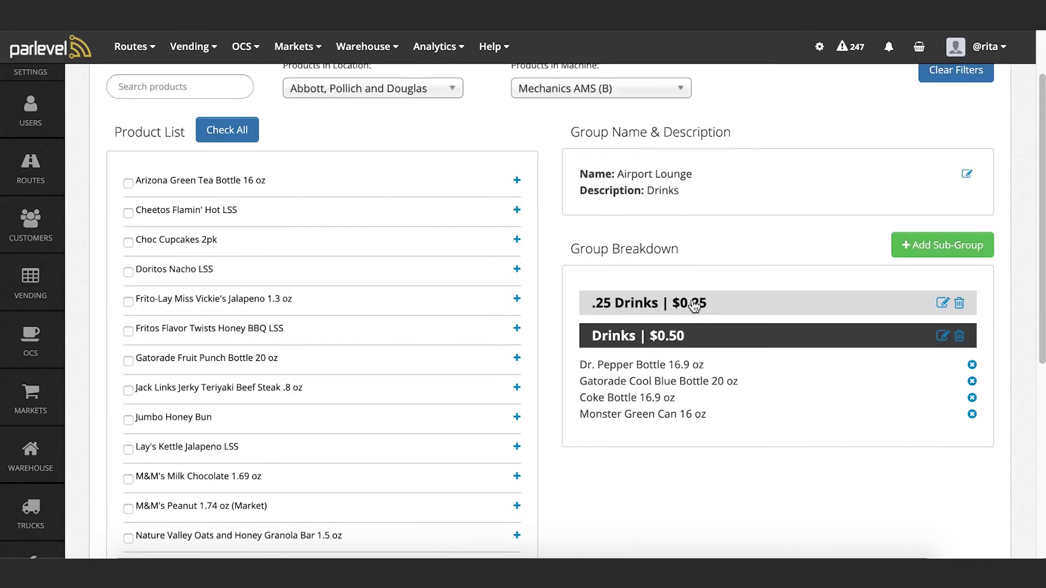
Put Sprite Bottle 16.9 oz into the $0.25 .25 Drinks sub-group.
scroll(323, 355, down, 5)
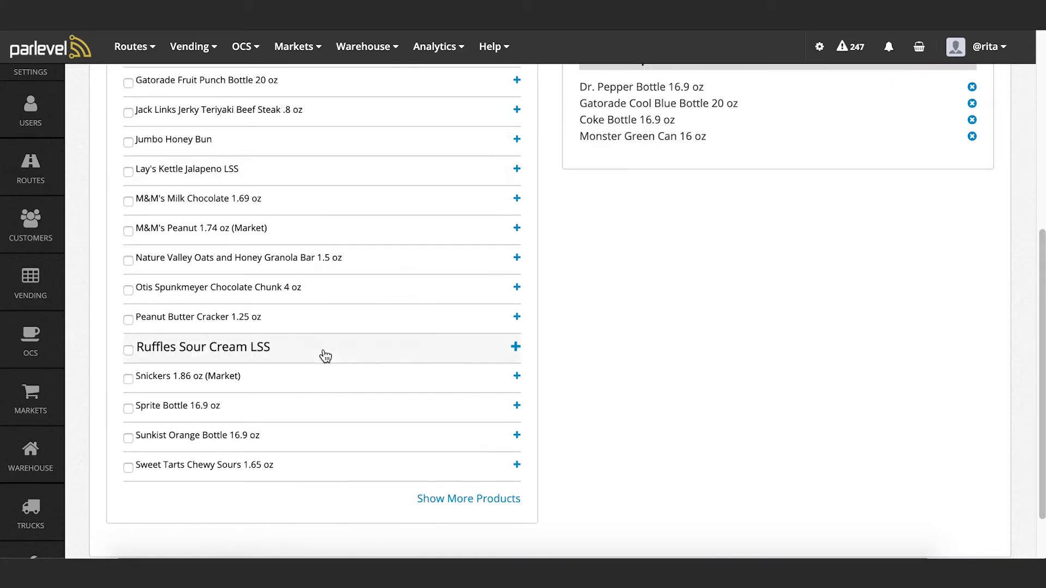
click(128, 409)
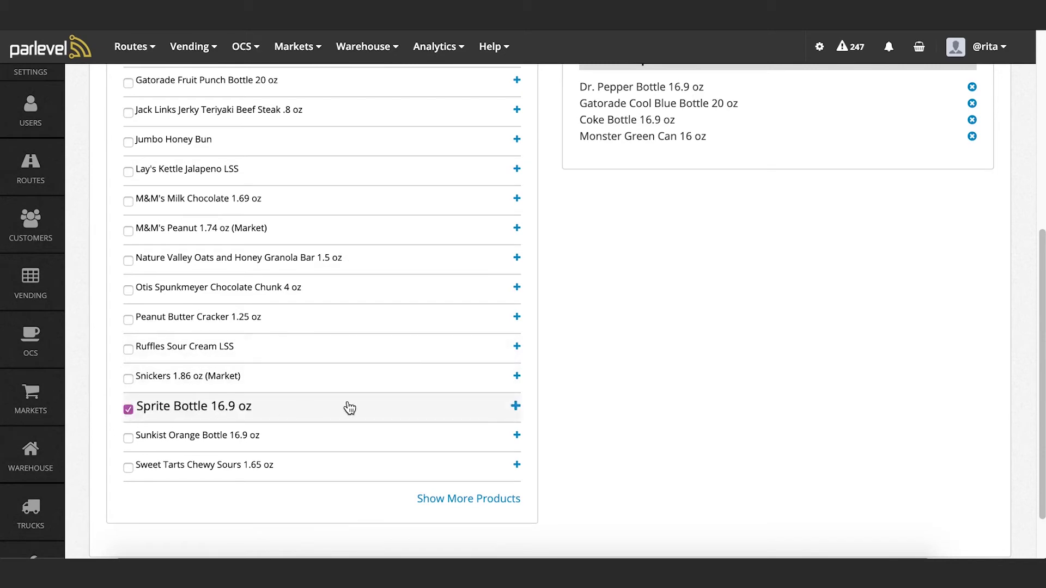
click(516, 406)
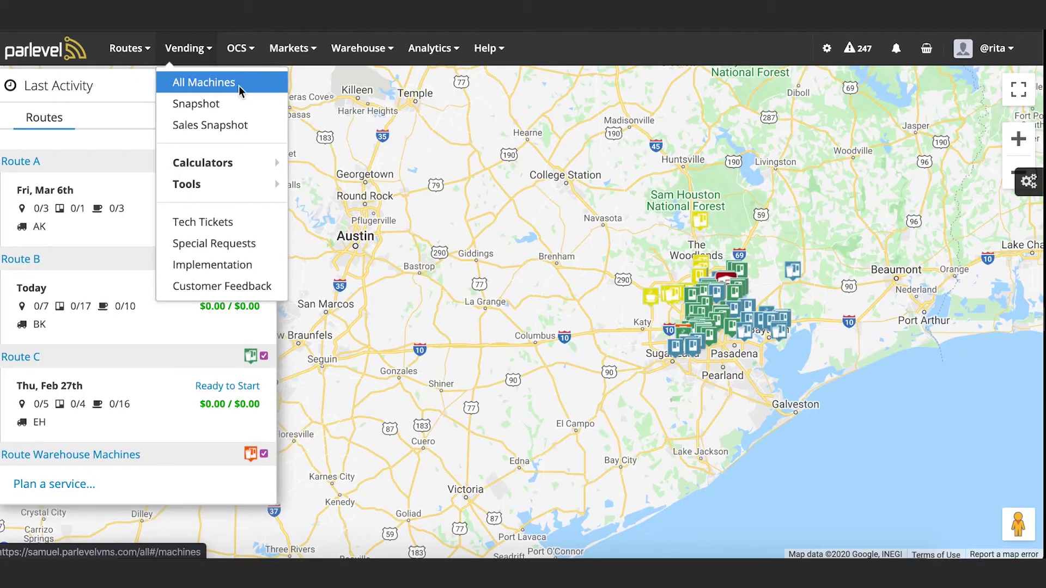
Set the 2nd Floor Drink (A) machine's subsidy group to Airport Lounge in its advanced settings.
click(240, 89)
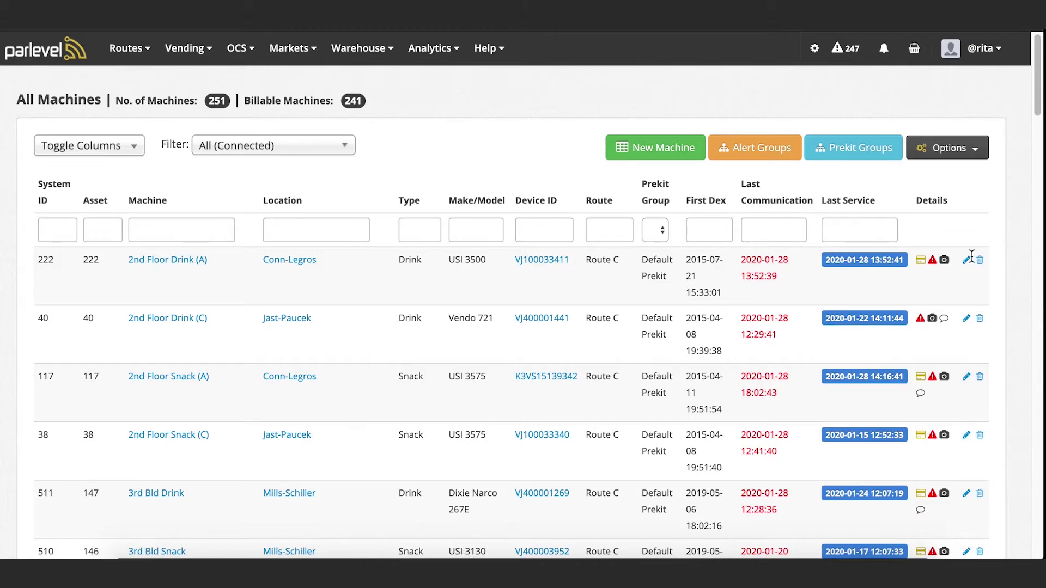
click(968, 259)
click(489, 163)
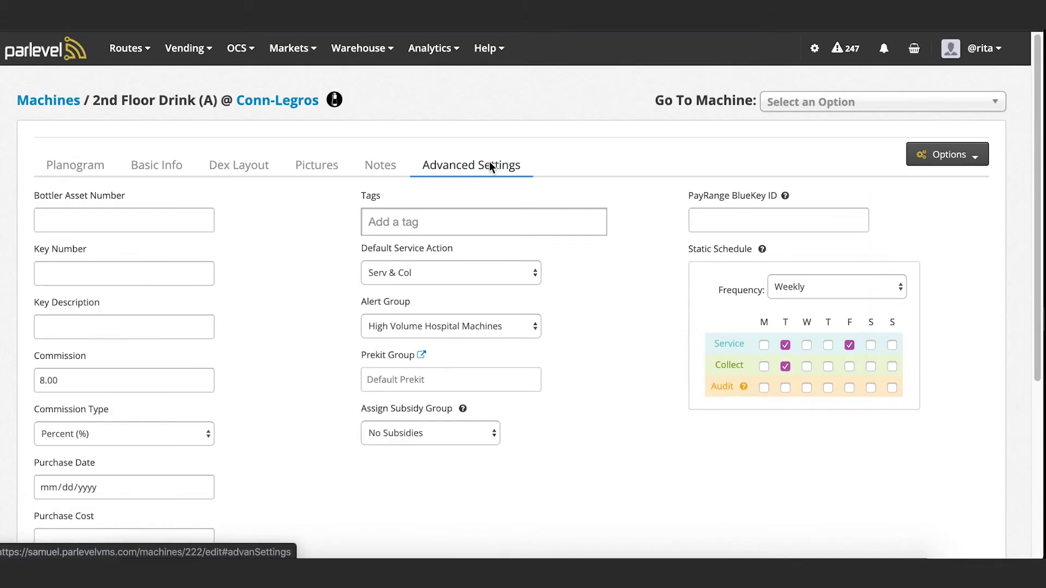
click(460, 433)
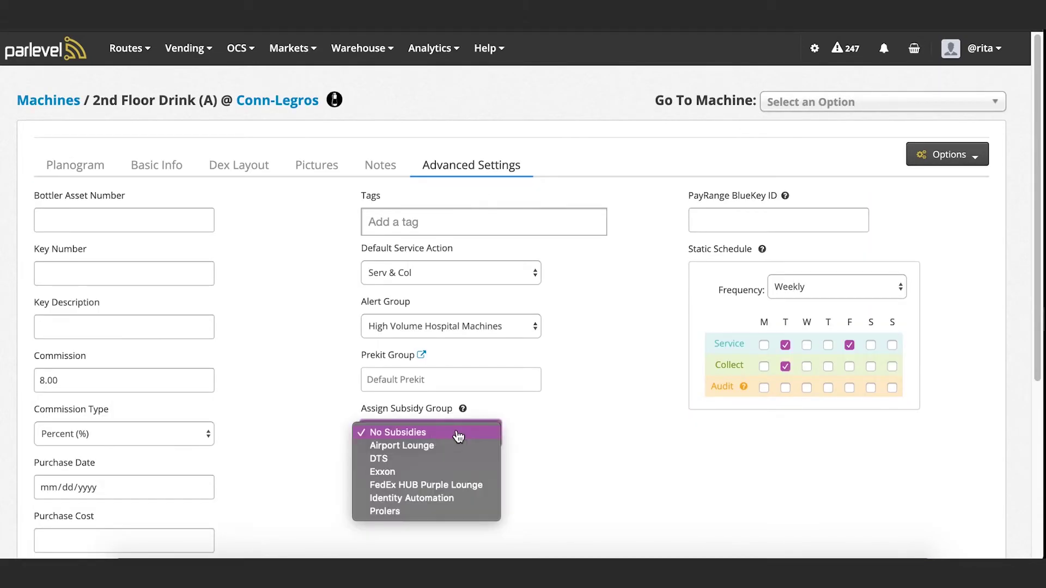
click(459, 444)
scroll(585, 443, down, 3)
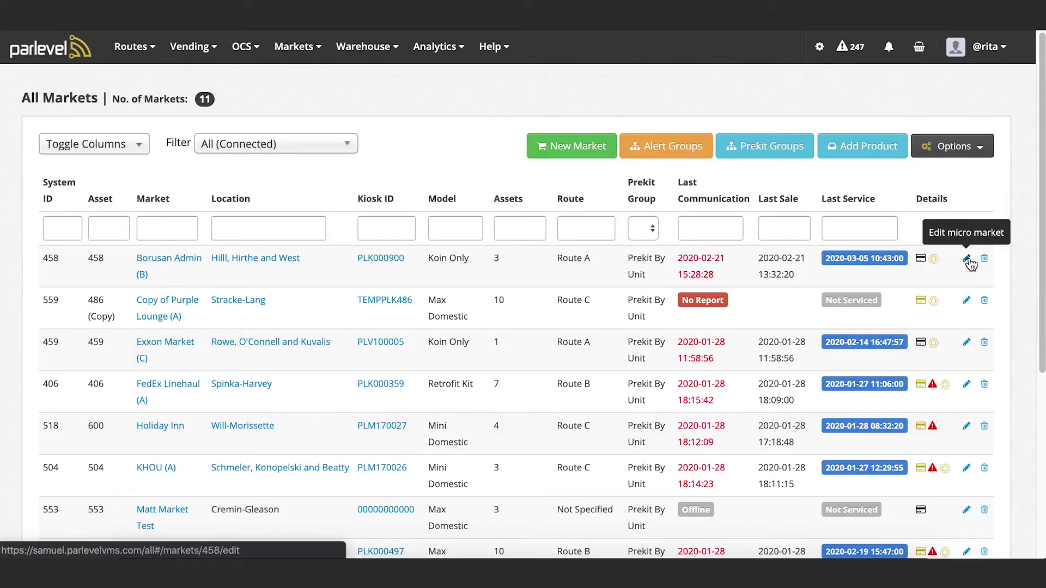
Assign Airport Lounge as the subsidy group for the Borusan Admin (B) market.
click(968, 259)
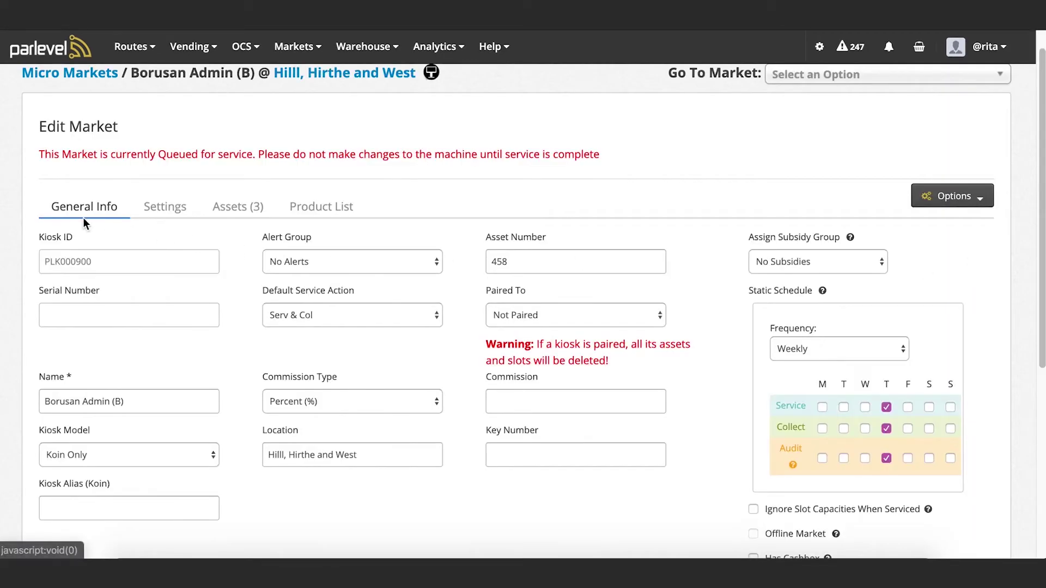
click(842, 262)
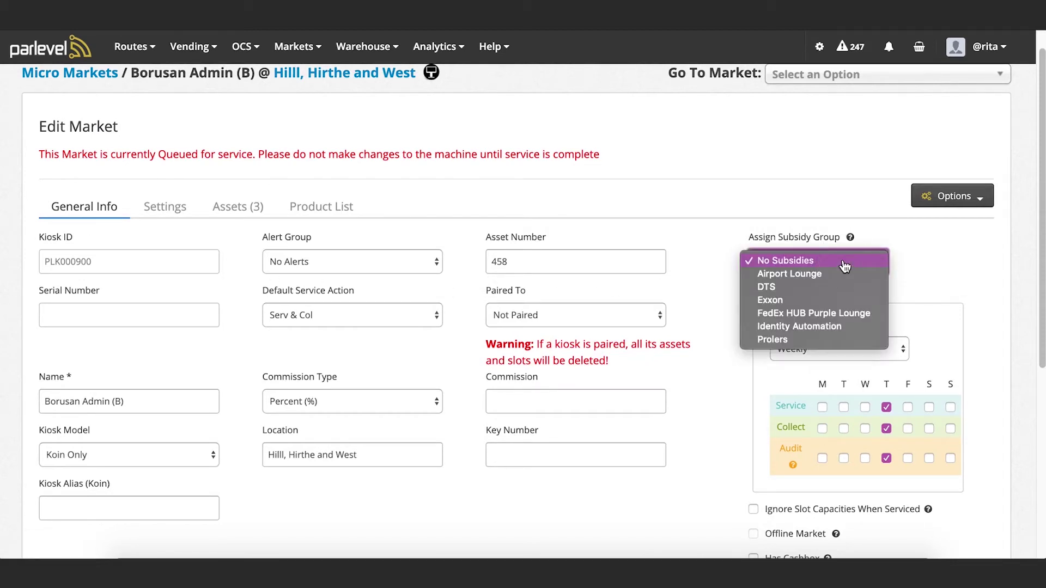
click(843, 274)
scroll(947, 459, down, 5)
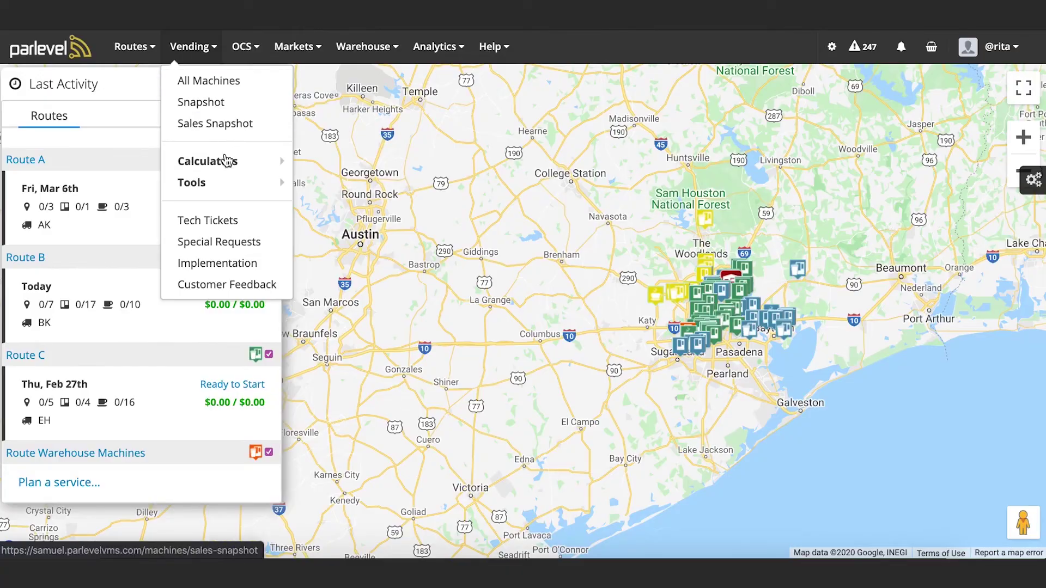
Run the subsidy calculator for 02/10/2020 to 03/10/2020.
mouse_move(229, 169)
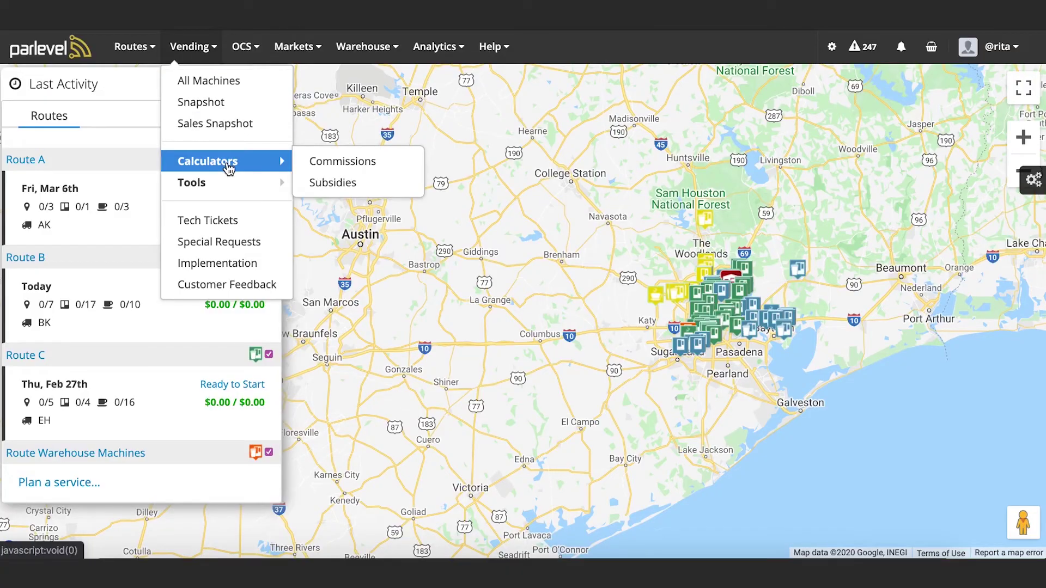
click(346, 185)
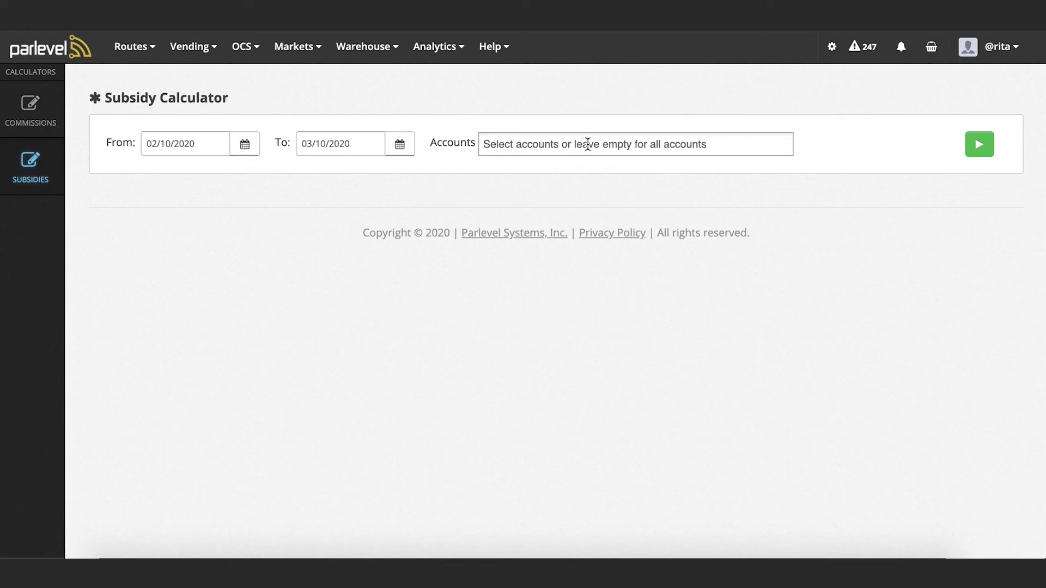
click(980, 146)
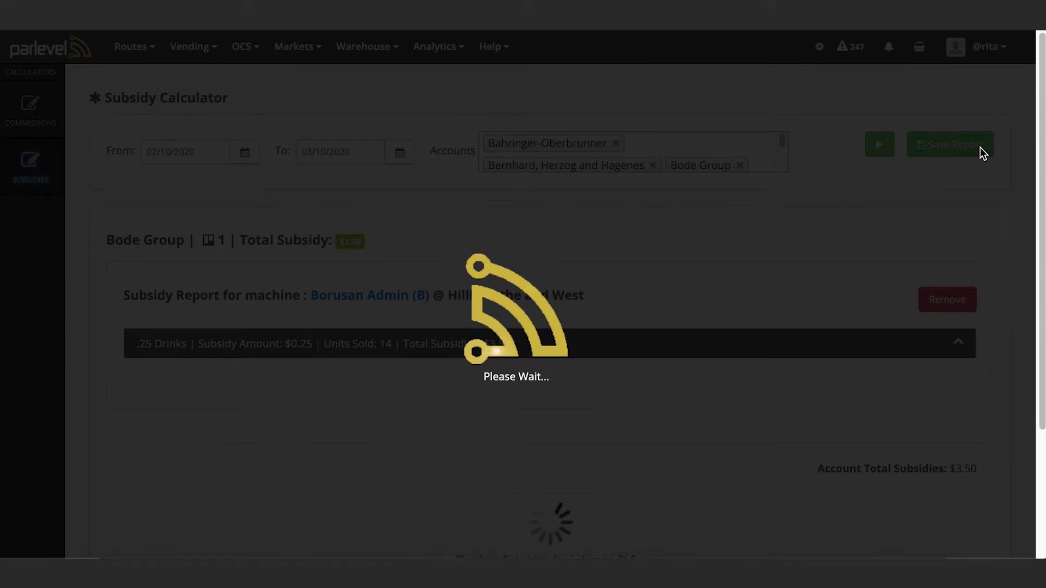
scroll(844, 263, down, 1)
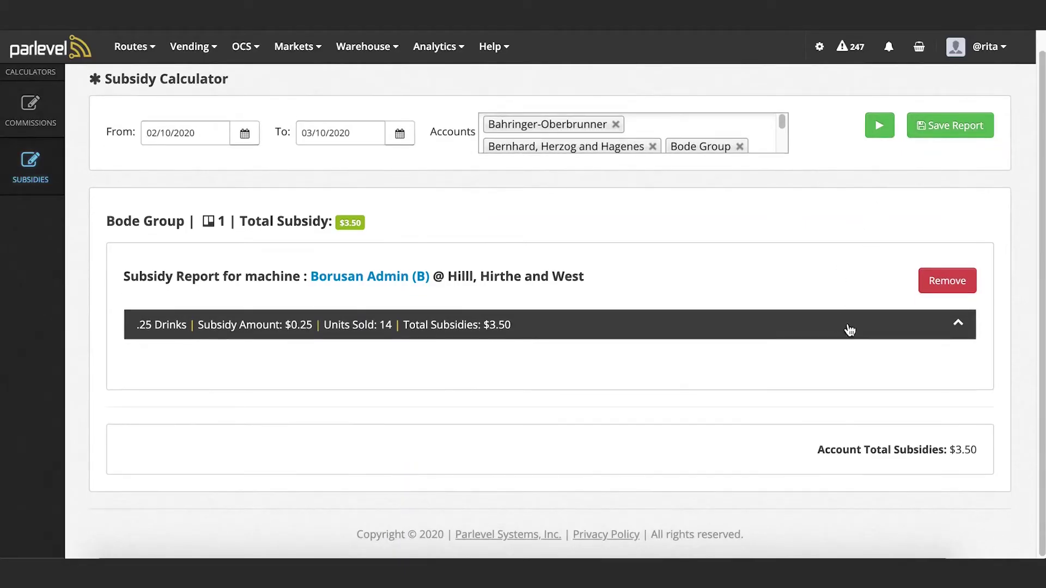
Review the .25 Drinks product breakdown behind Bode Group's $3.50 total and save the report.
click(965, 331)
scroll(766, 263, down, 5)
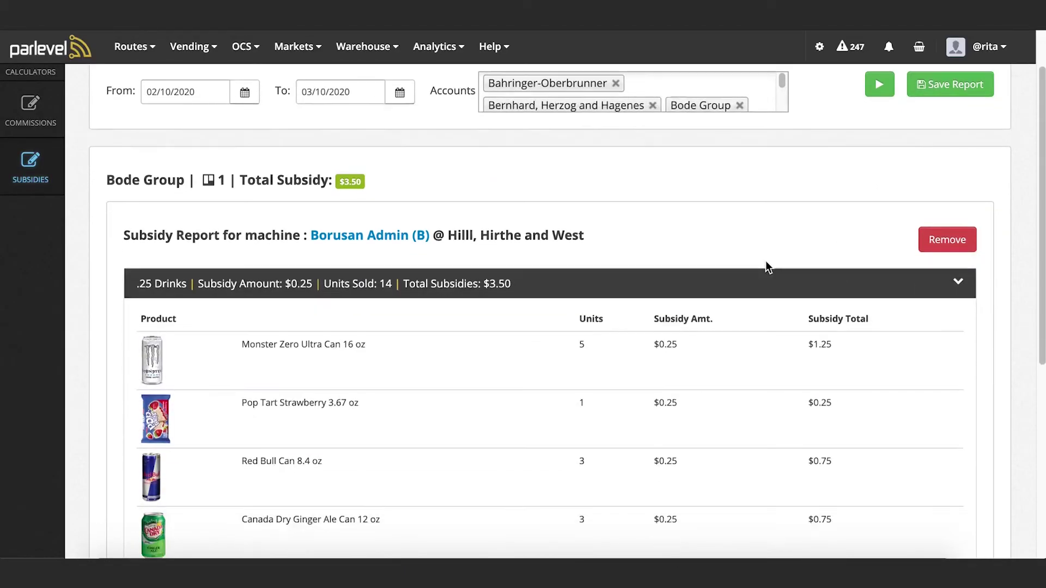
scroll(767, 266, down, 3)
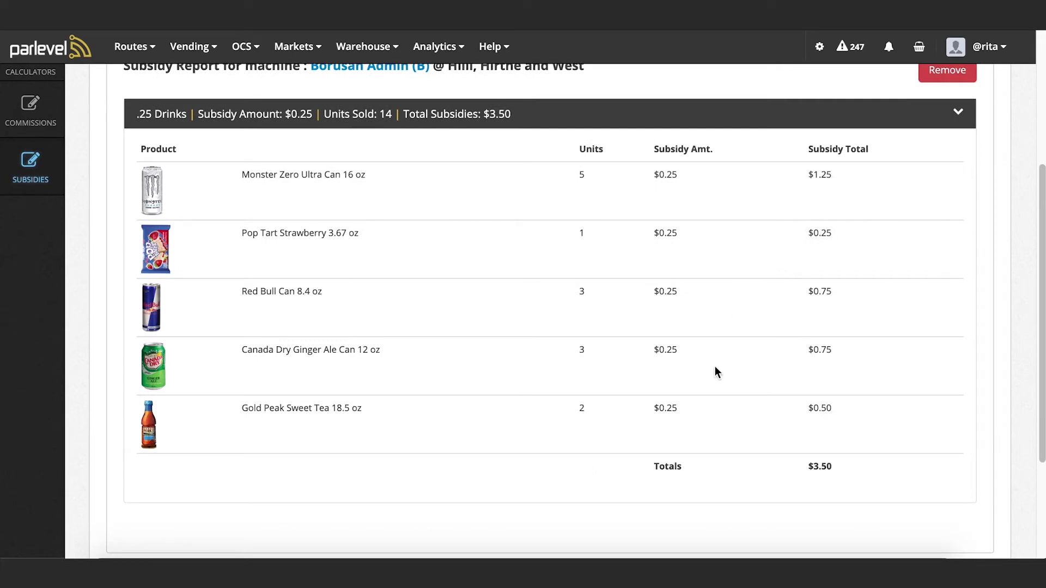
scroll(825, 289, up, 10)
click(959, 145)
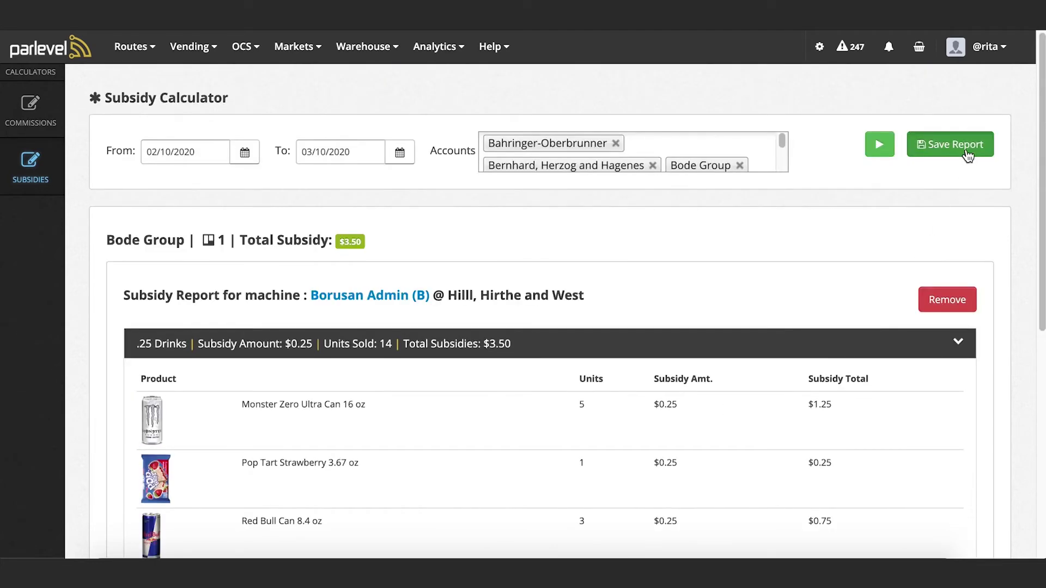
Confirm the saved report and mark Bode Group's $3.50 subsidy invoice 48 as Paid.
click(614, 389)
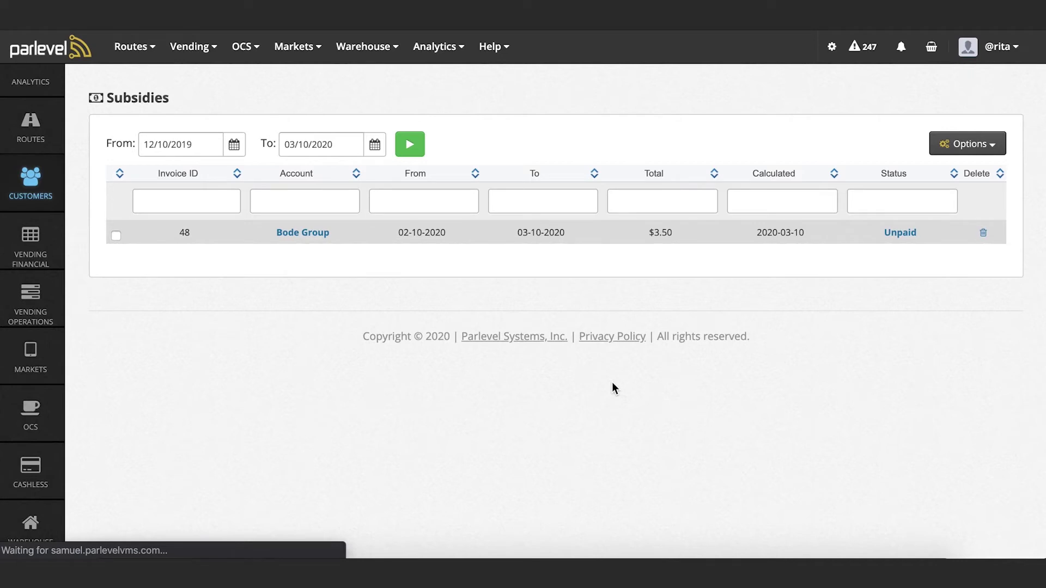
click(911, 239)
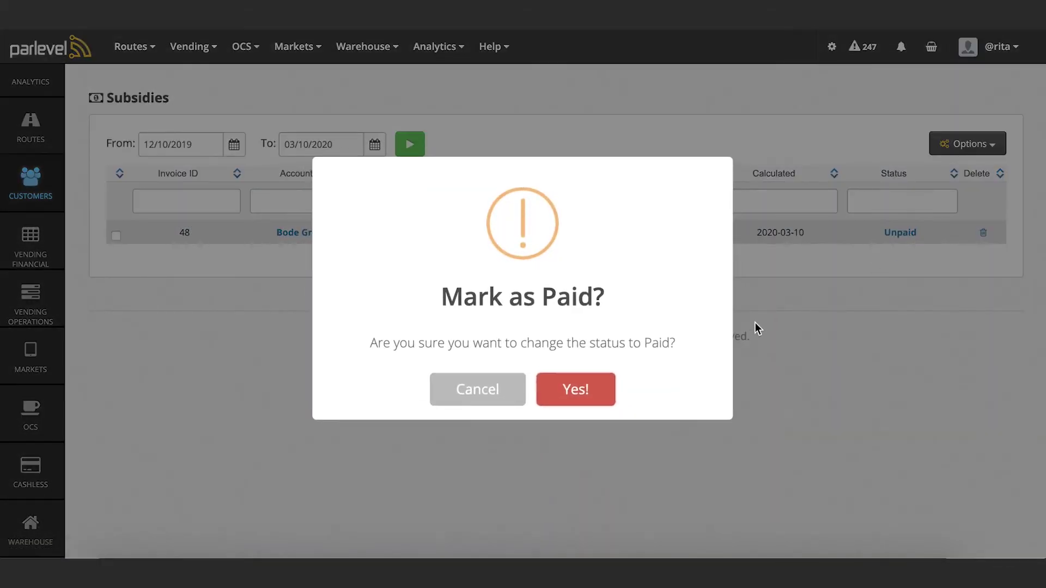
click(571, 404)
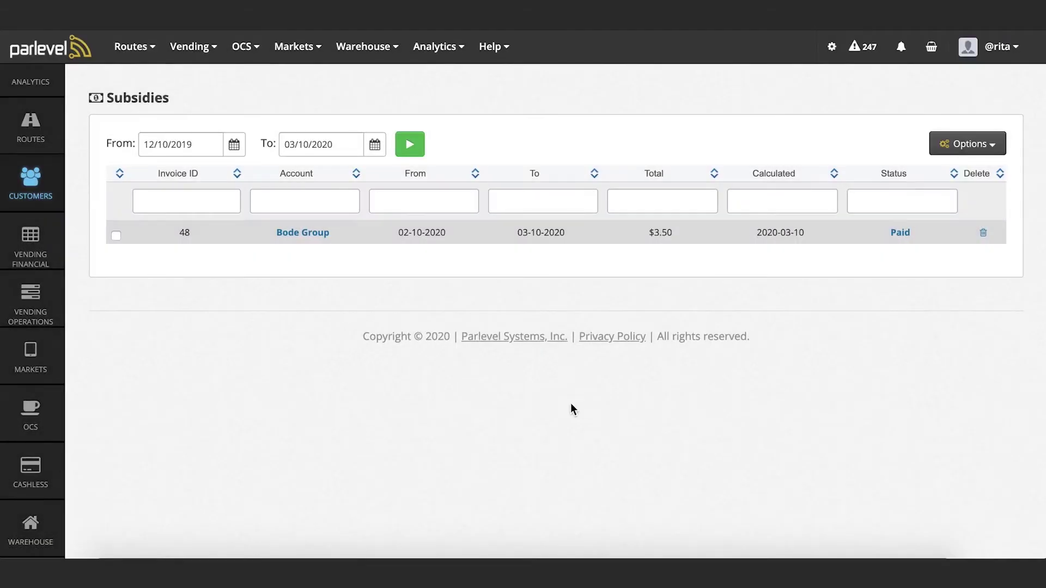
click(973, 145)
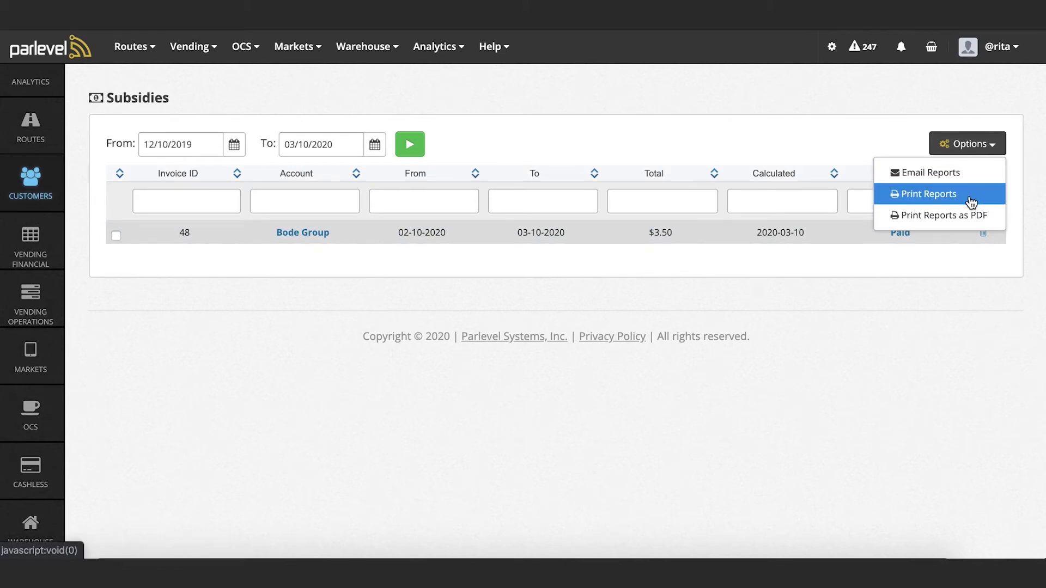
click(929, 279)
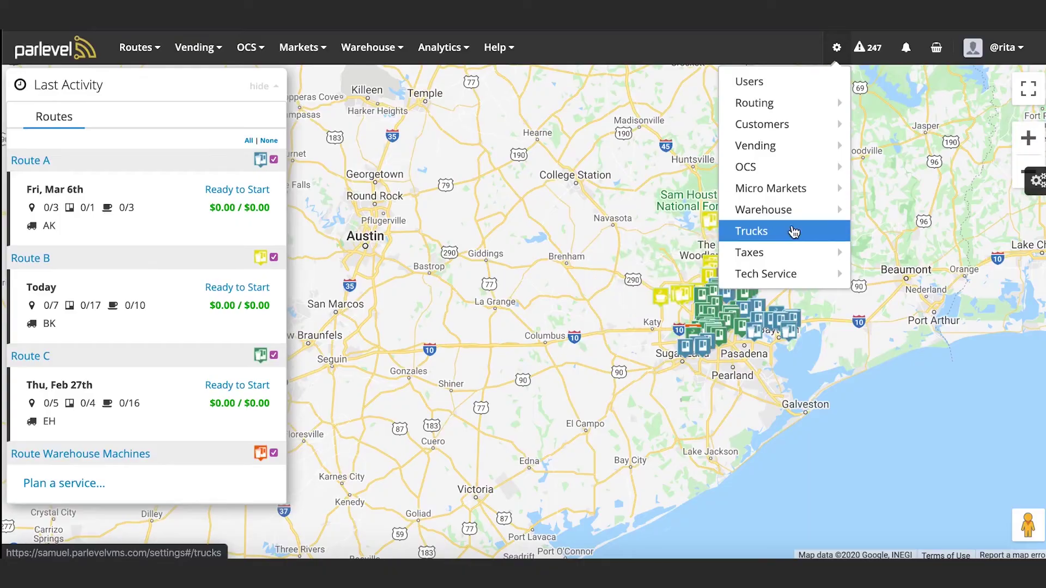
Create a new tax class named Beverage Tax and save it.
mouse_move(786, 254)
click(676, 272)
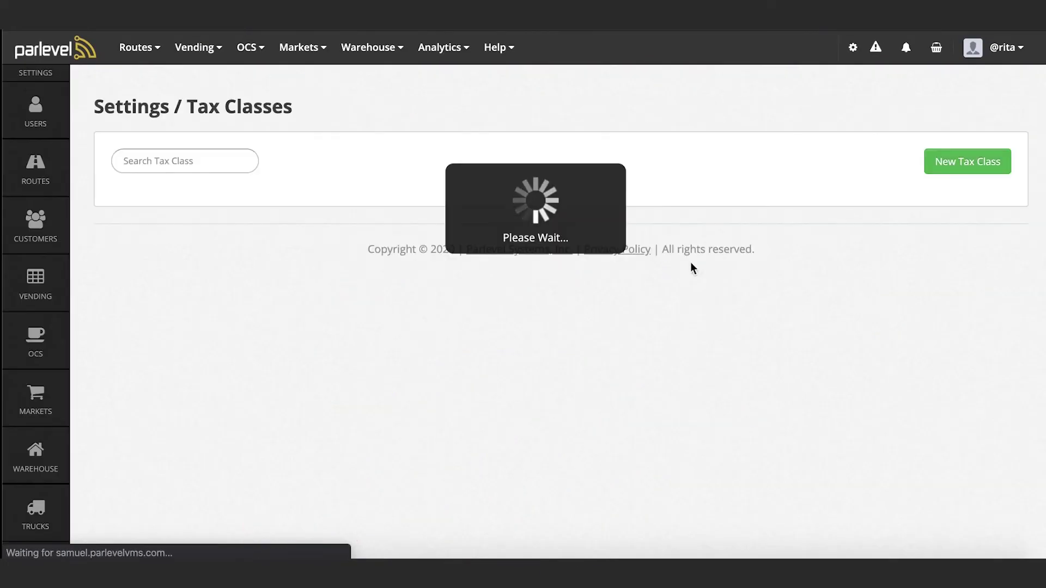
click(965, 170)
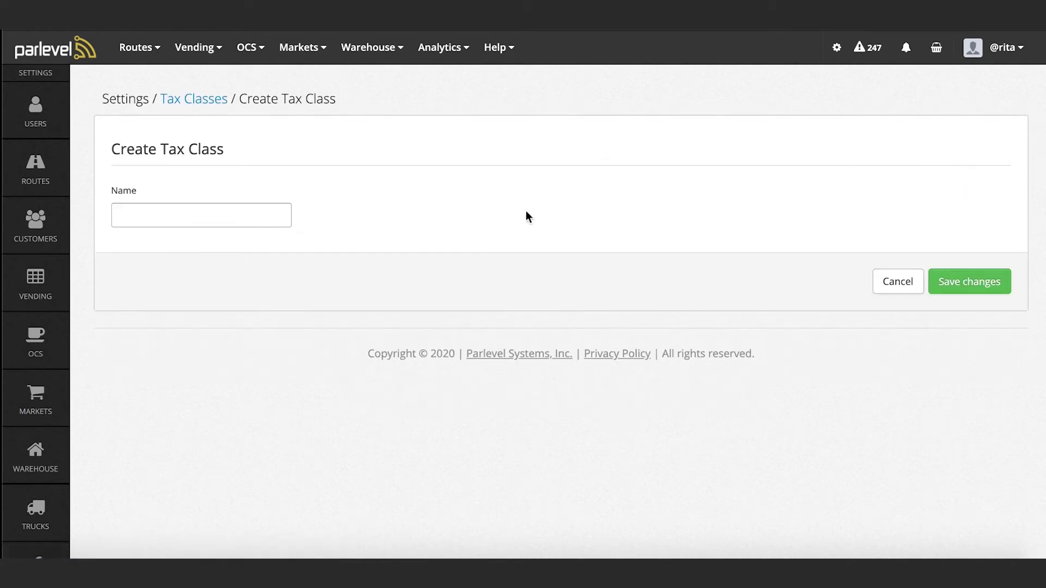
click(254, 215)
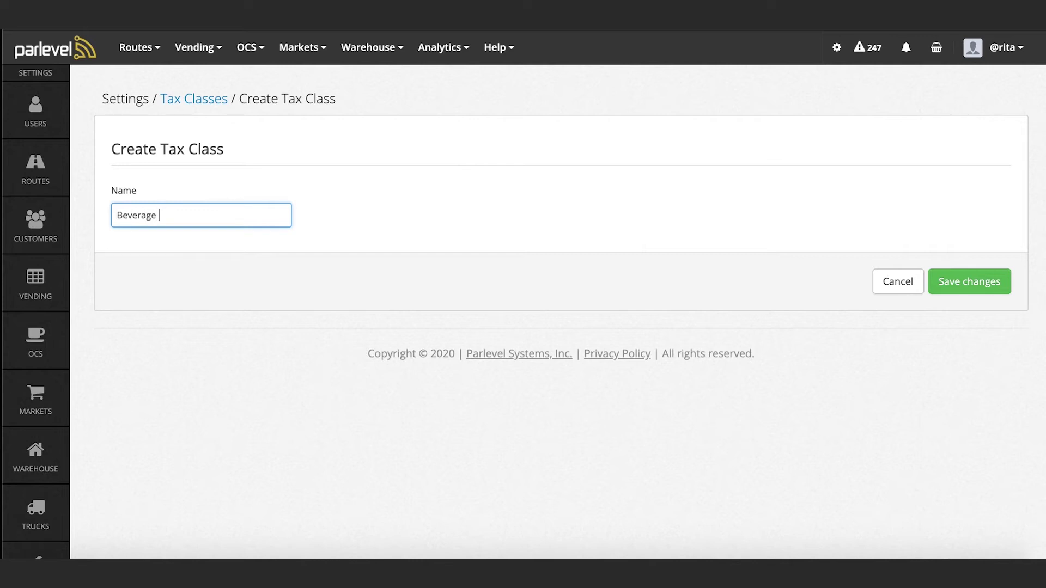
click(980, 281)
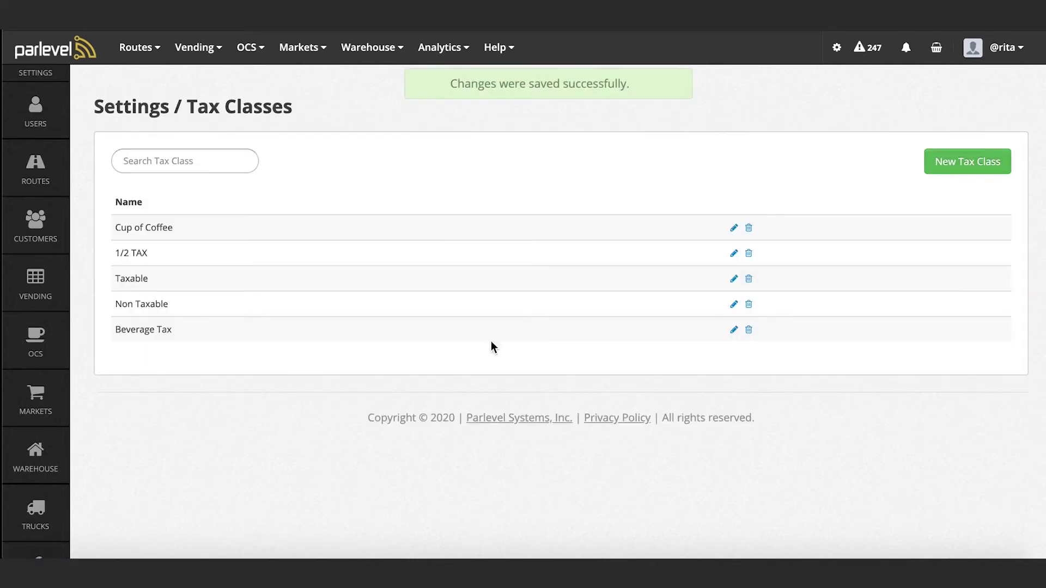
Filter the warehouse products list to the Drinks family.
click(834, 50)
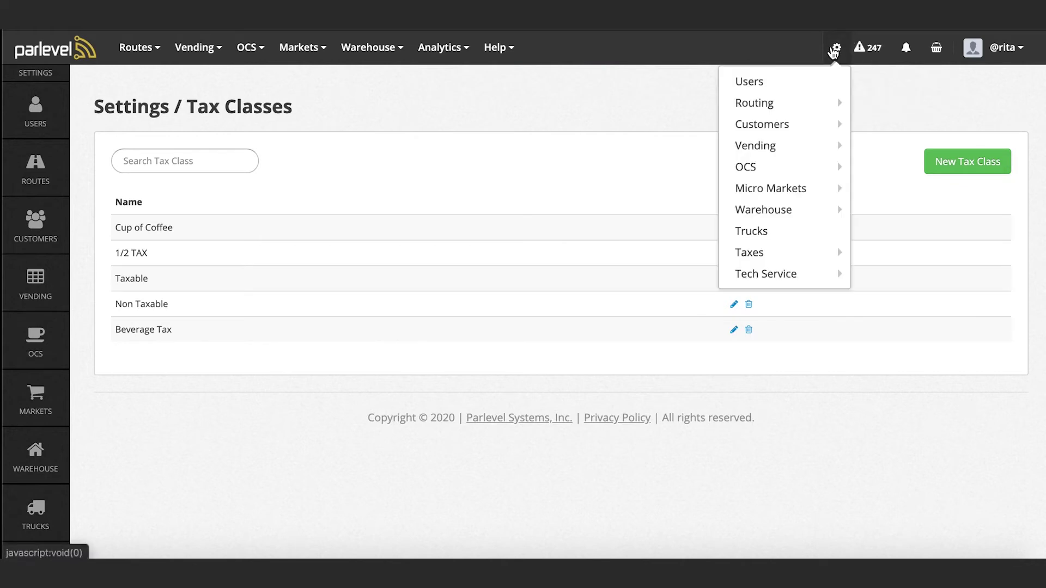
mouse_move(803, 211)
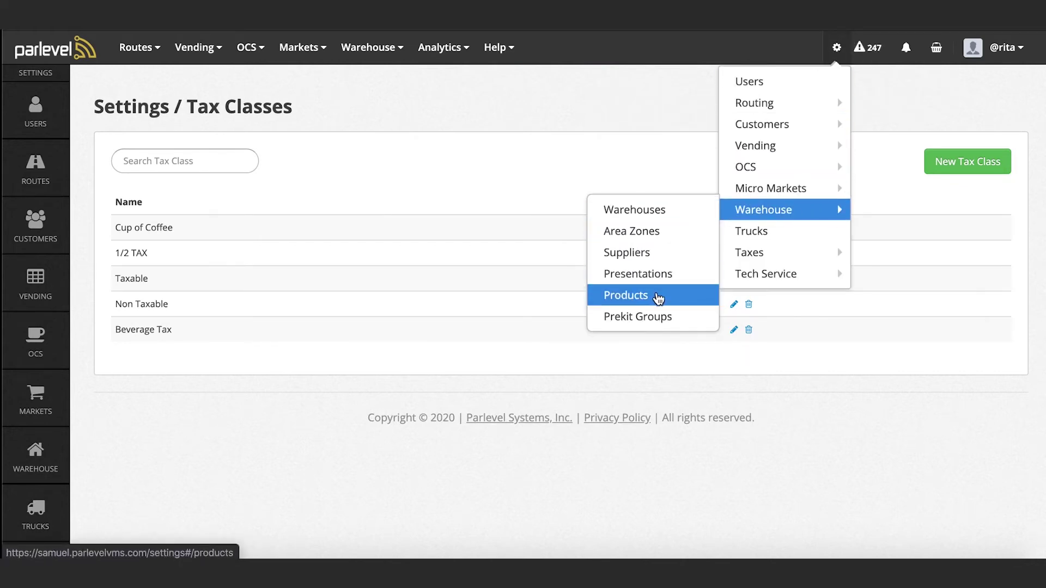
click(659, 295)
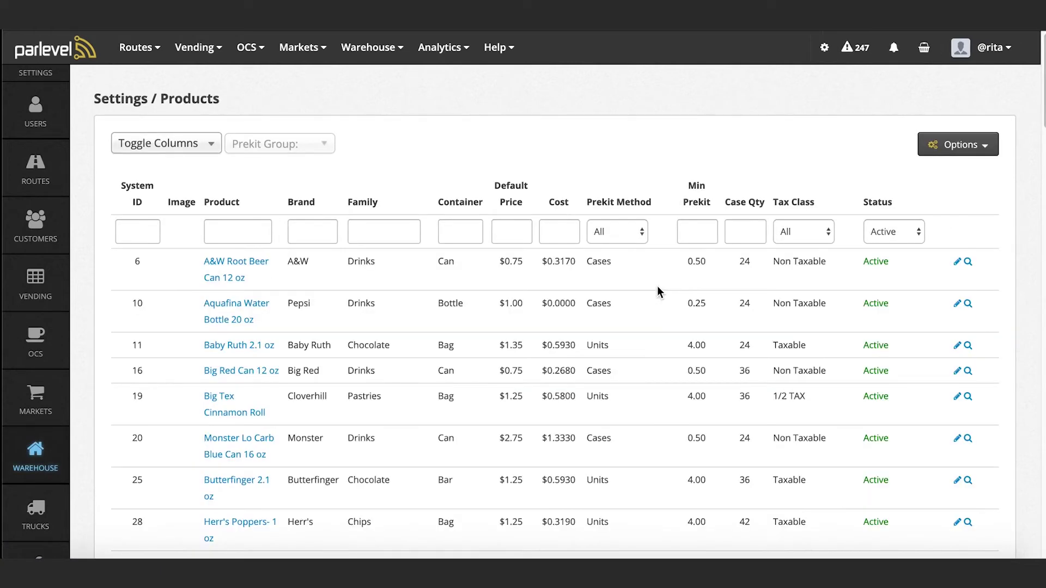
click(381, 251)
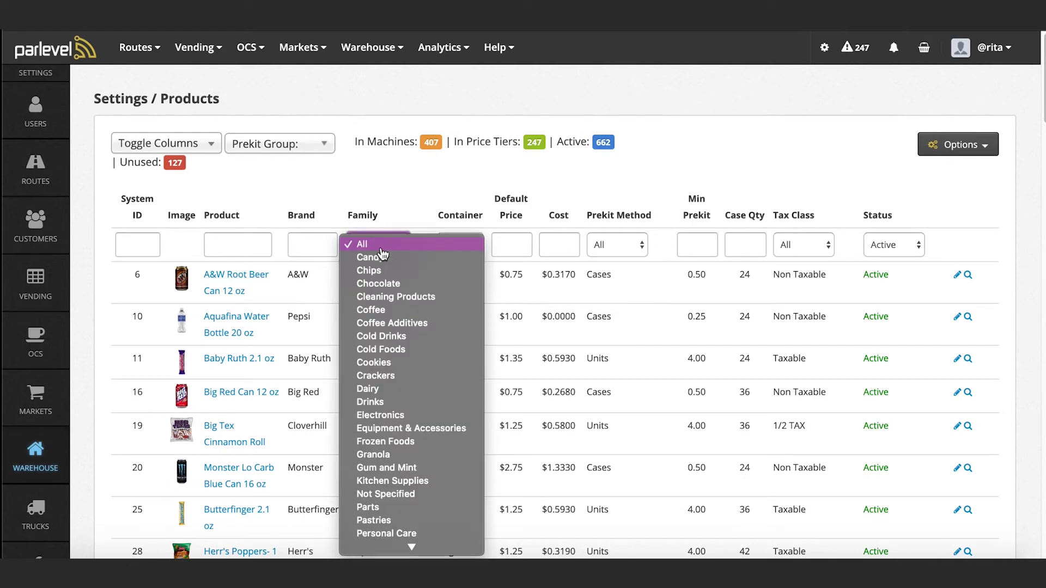
click(370, 401)
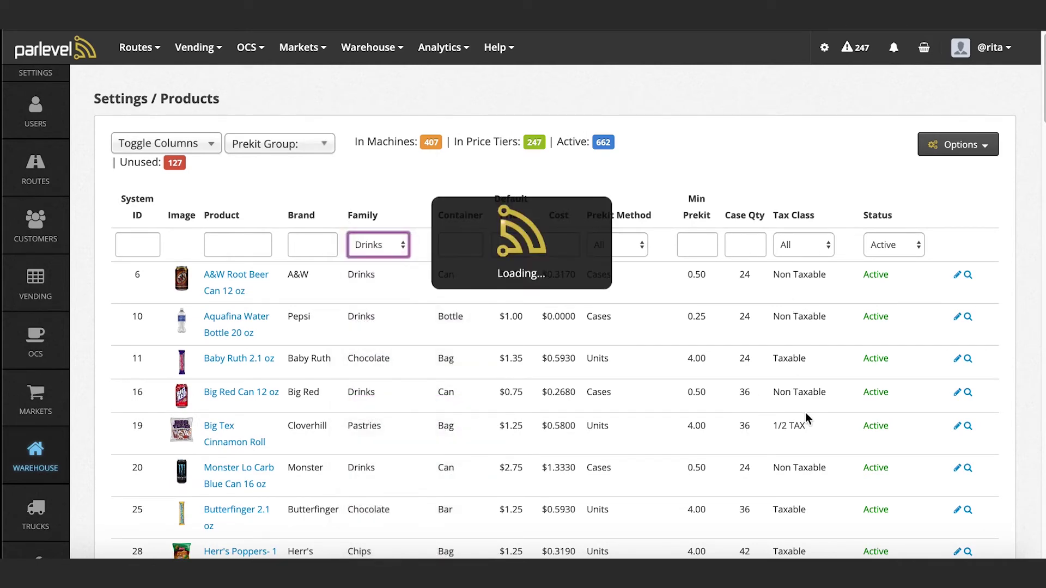
Bulk-edit all listed drinks to use the Beverage Tax class and confirm.
click(962, 145)
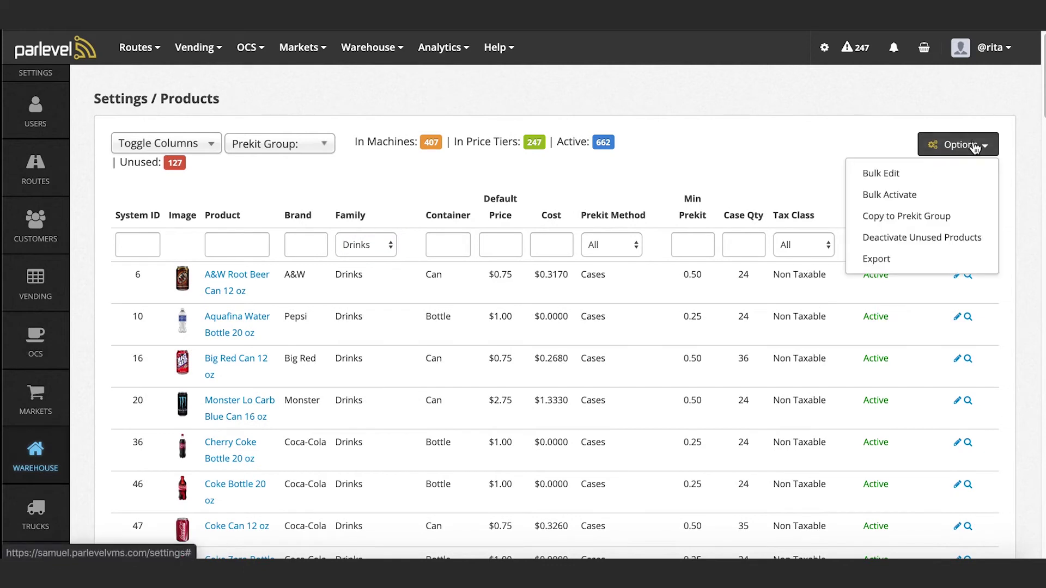
click(963, 167)
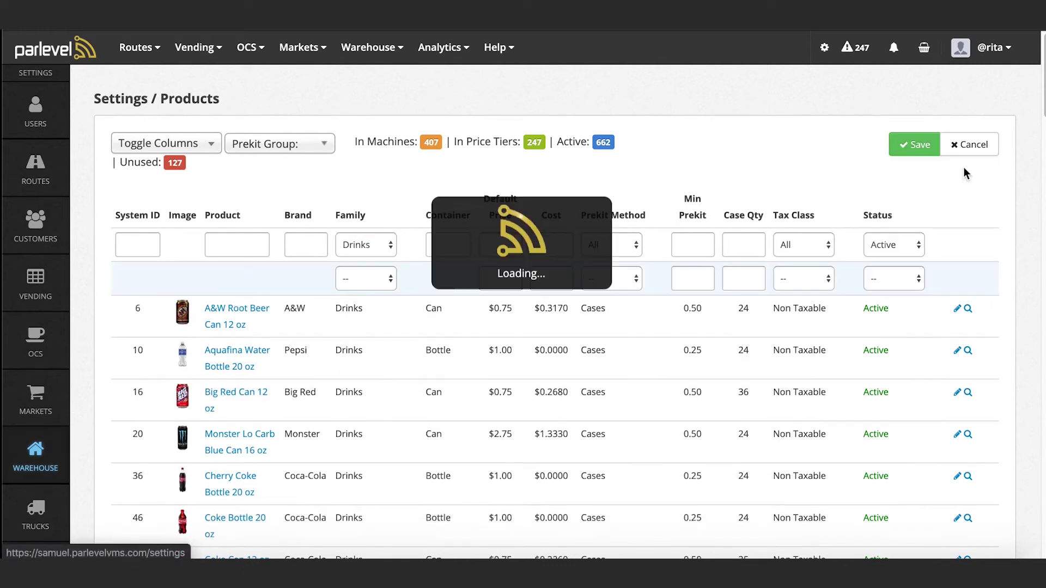
click(823, 281)
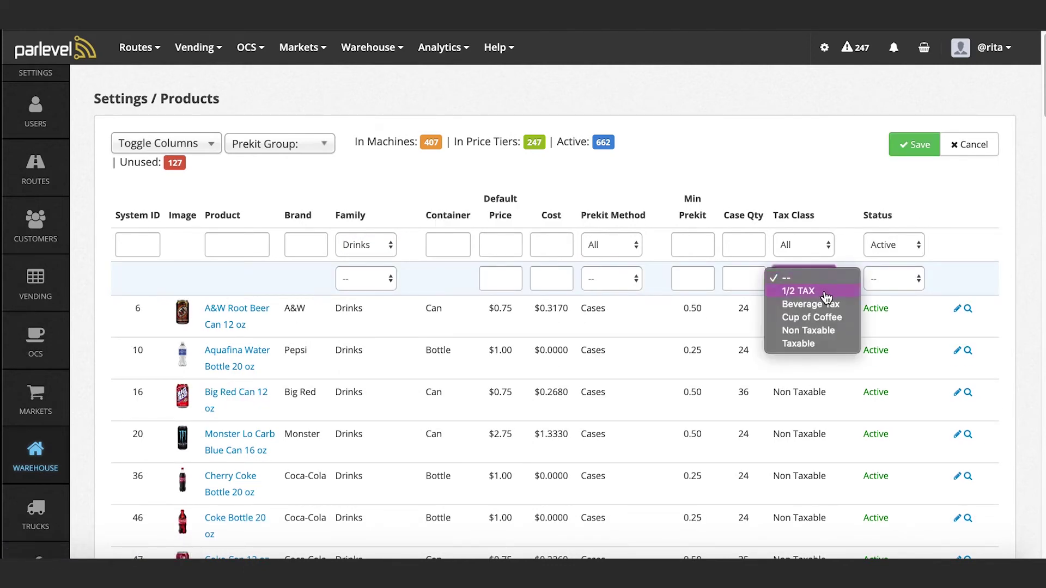
key(Escape)
key(Down)
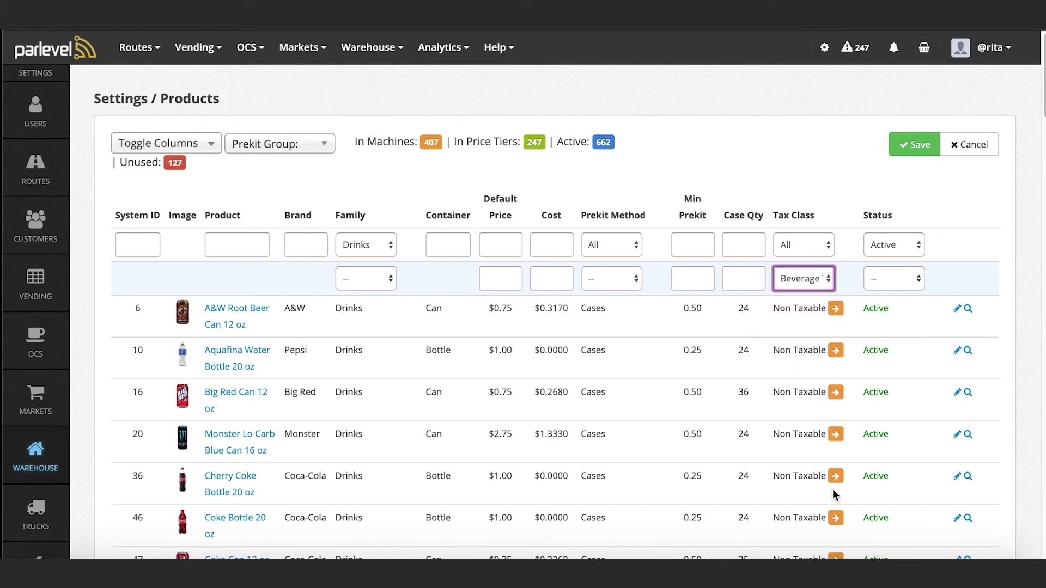
click(915, 144)
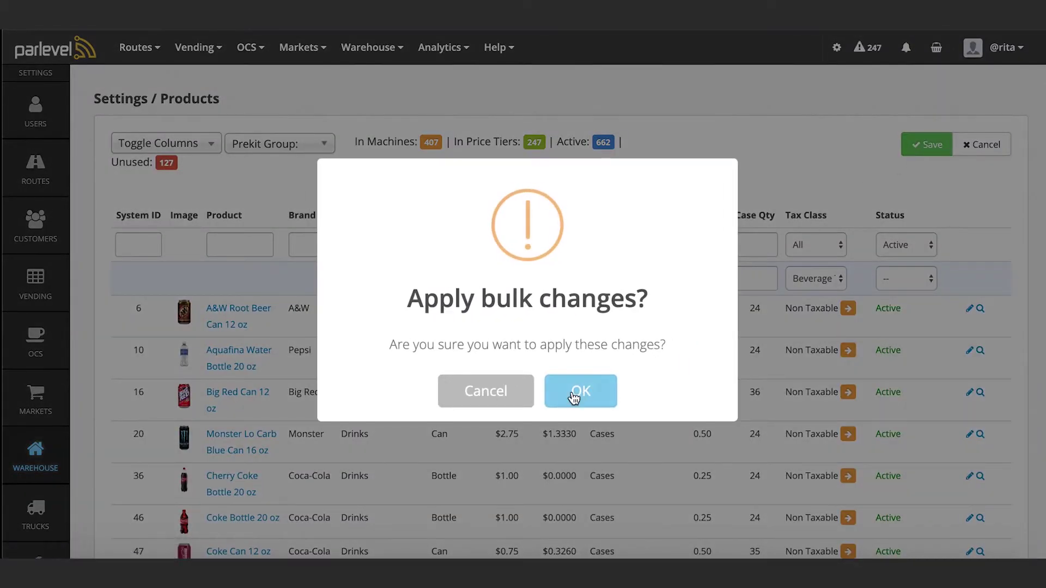
click(574, 395)
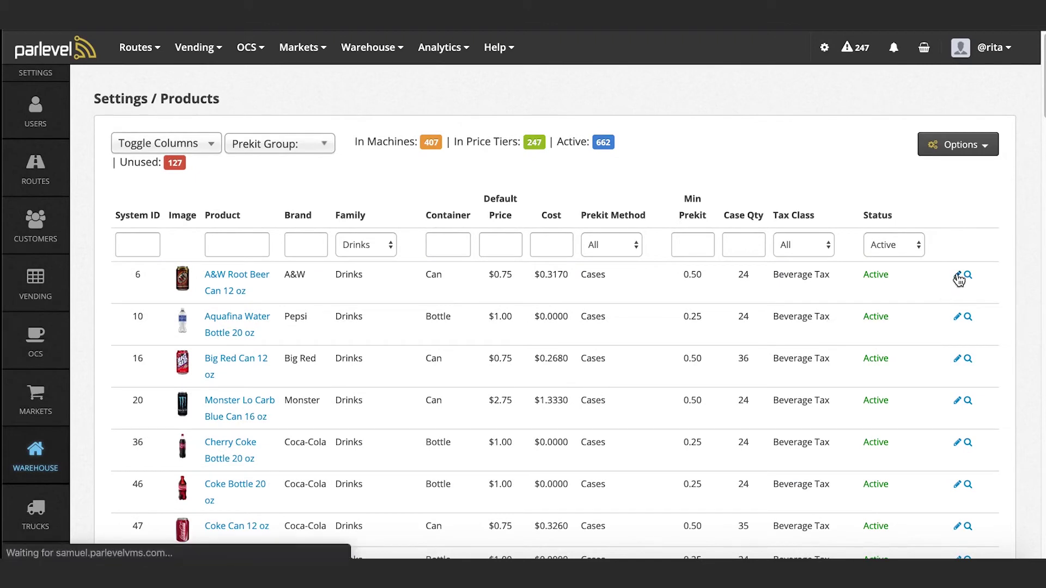
Change A&W Root Beer Can 12 oz's tax class to Non Taxable and save.
click(957, 275)
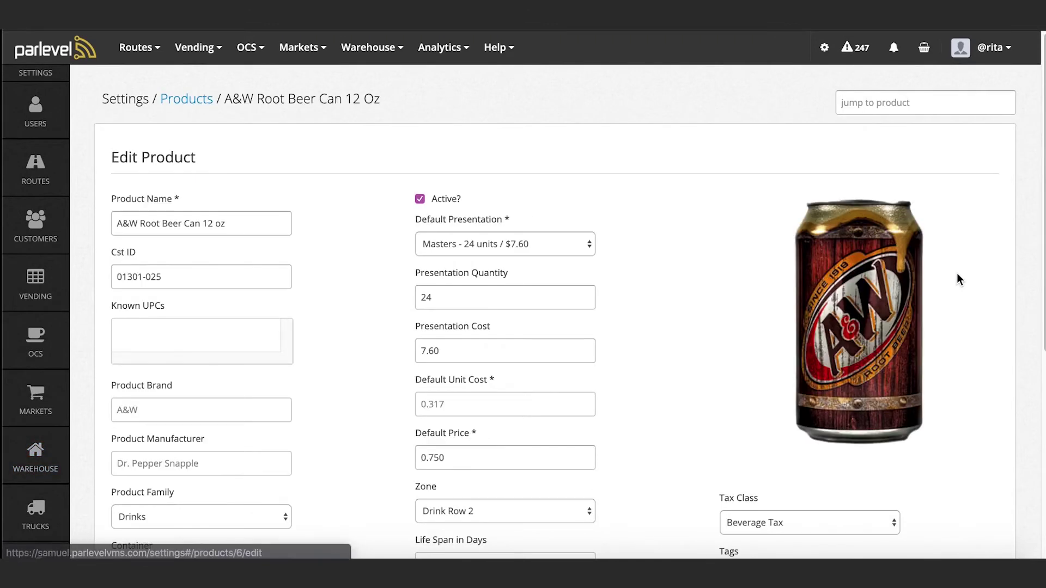
scroll(658, 321, down, 2)
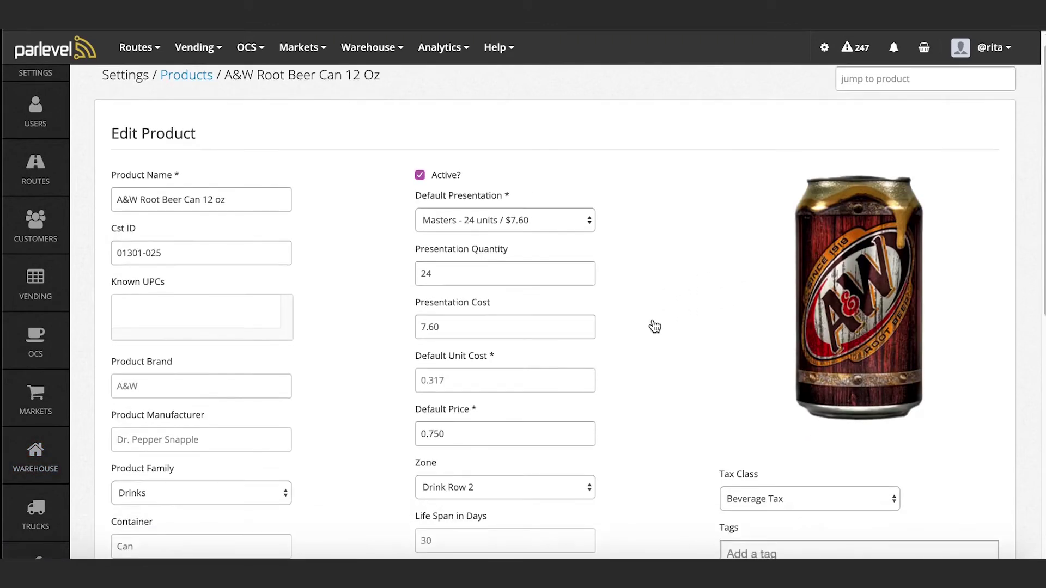
scroll(653, 337, down, 2)
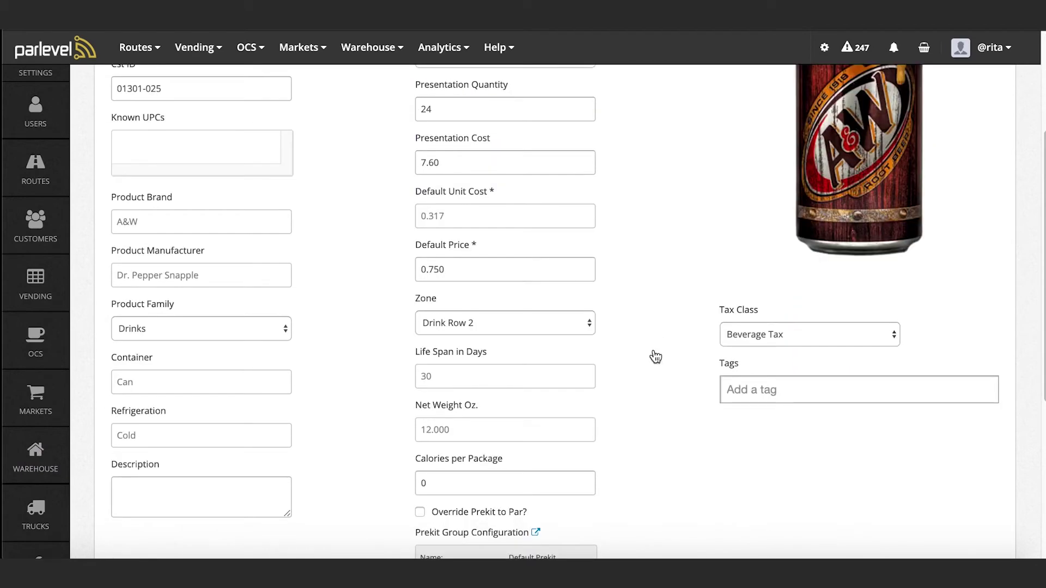
click(839, 347)
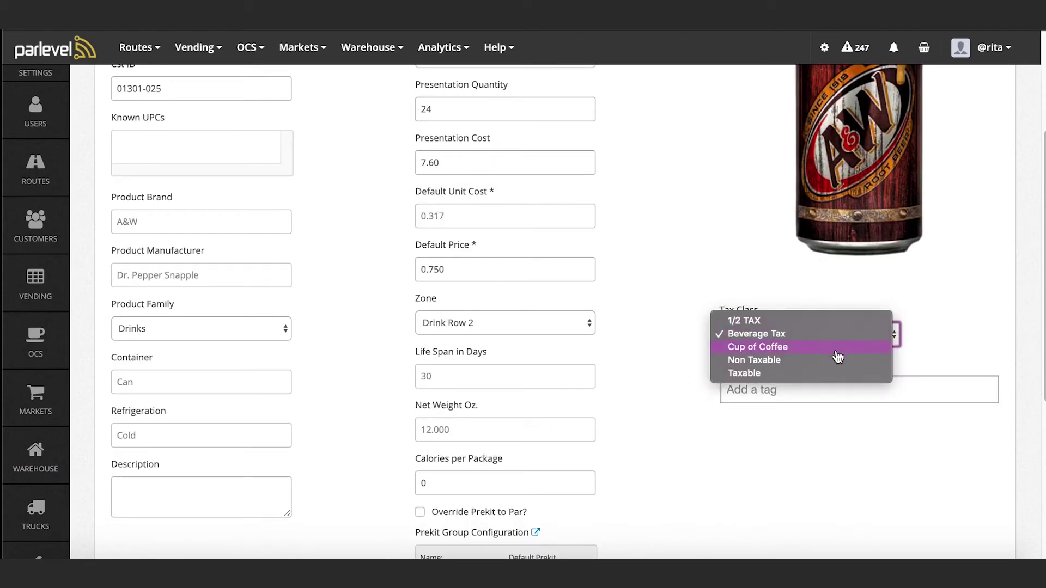
click(835, 360)
scroll(850, 403, down, 5)
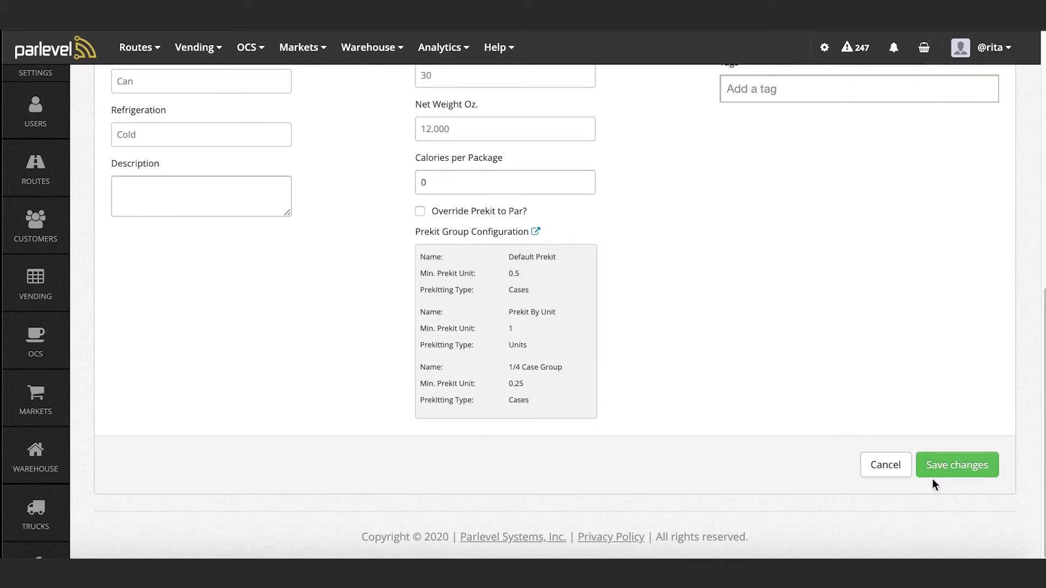
click(952, 466)
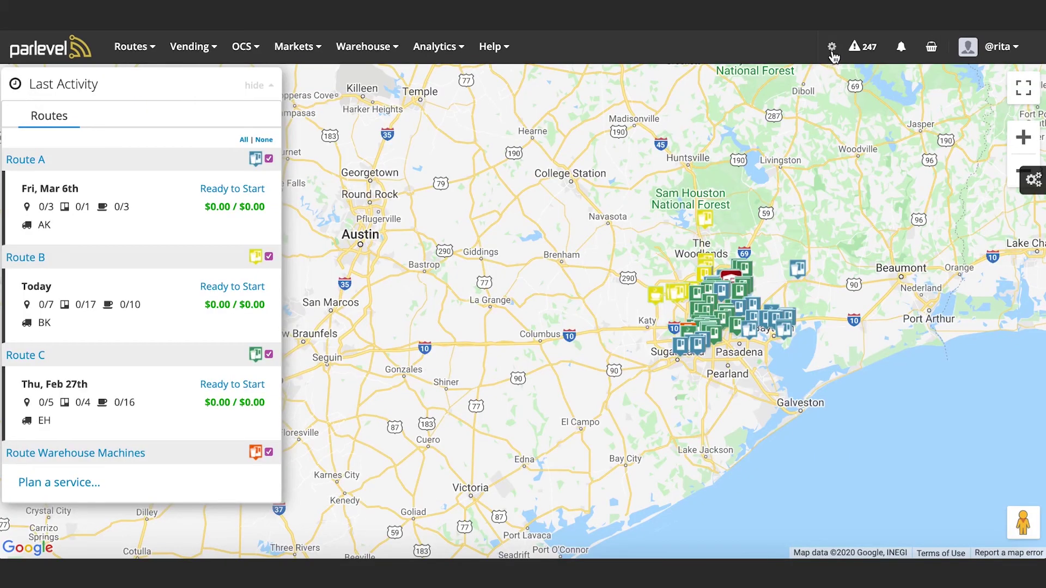
Start a new tax group named Bexar County.
click(832, 49)
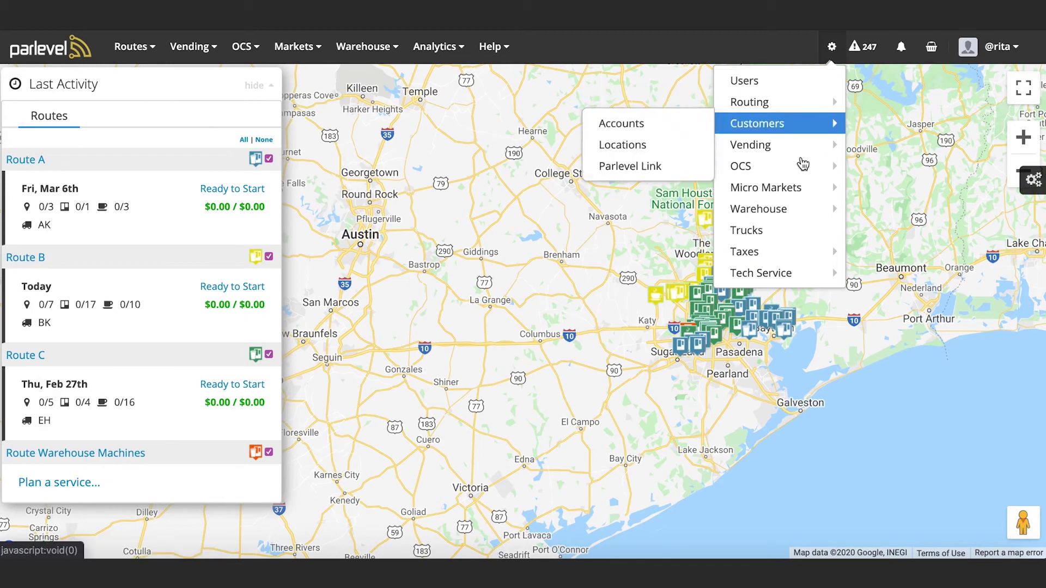
mouse_move(770, 261)
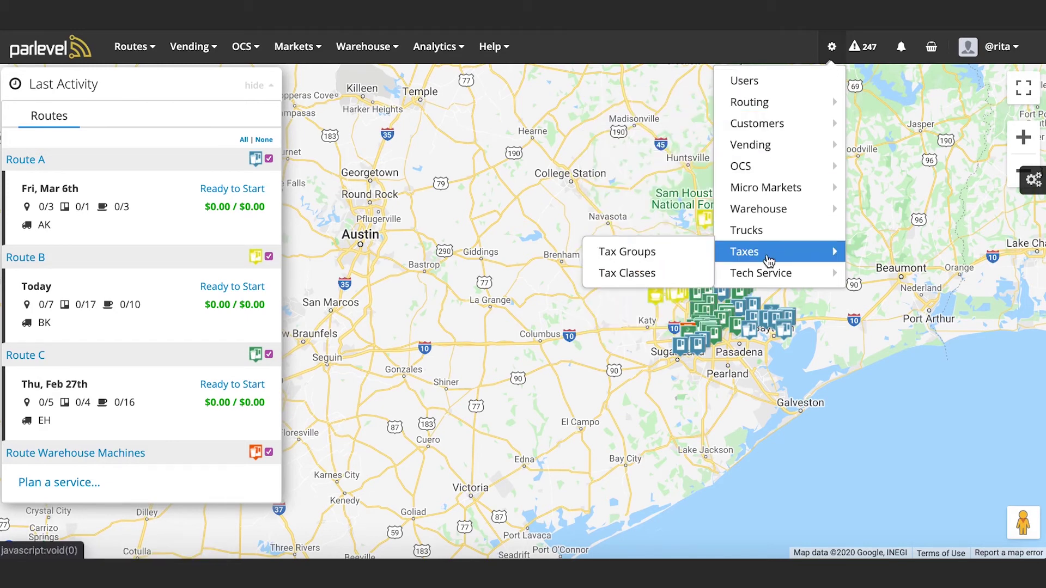
click(670, 252)
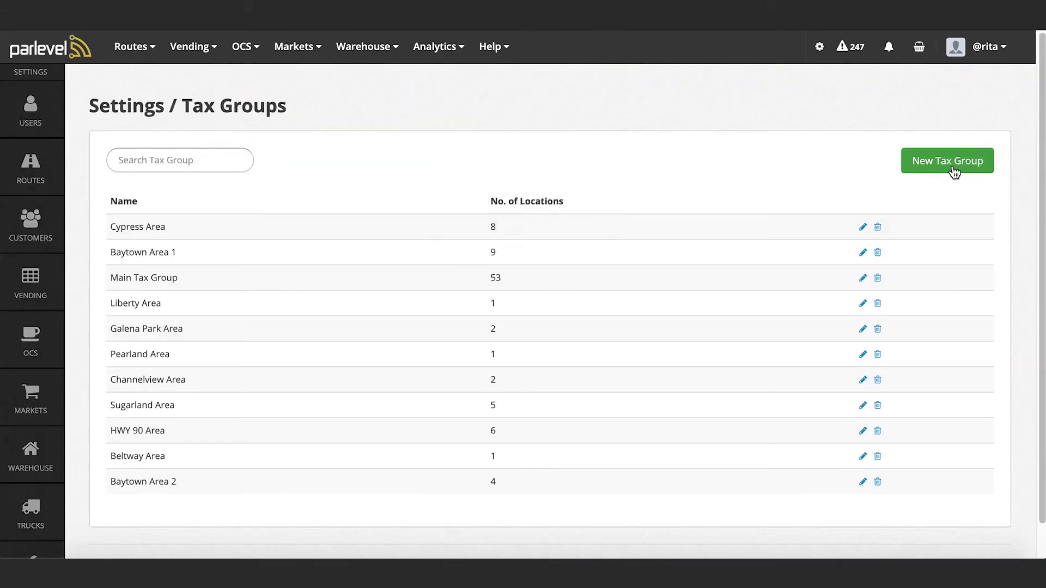
click(949, 166)
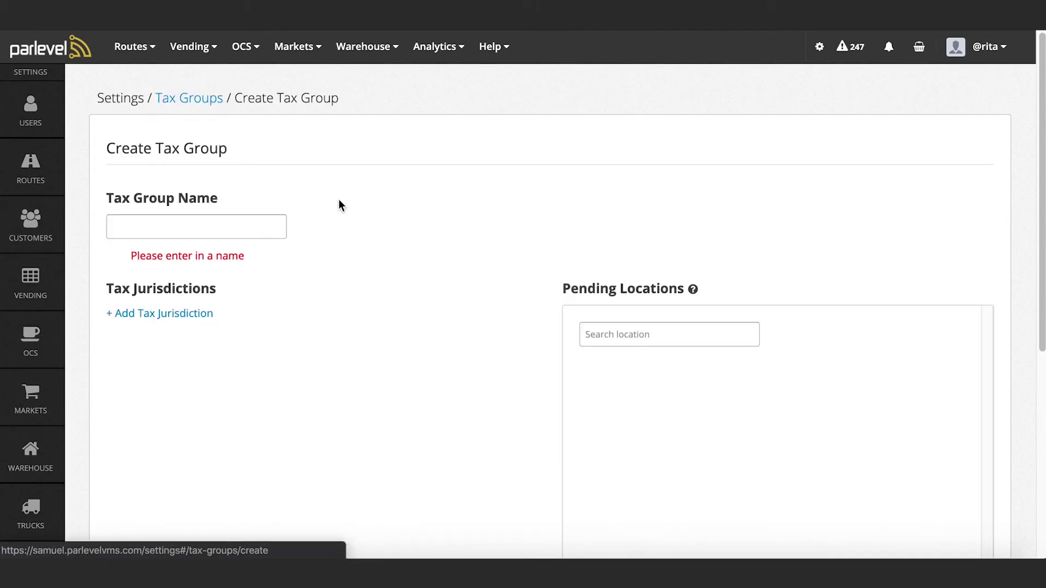
click(207, 227)
text(Bexar County)
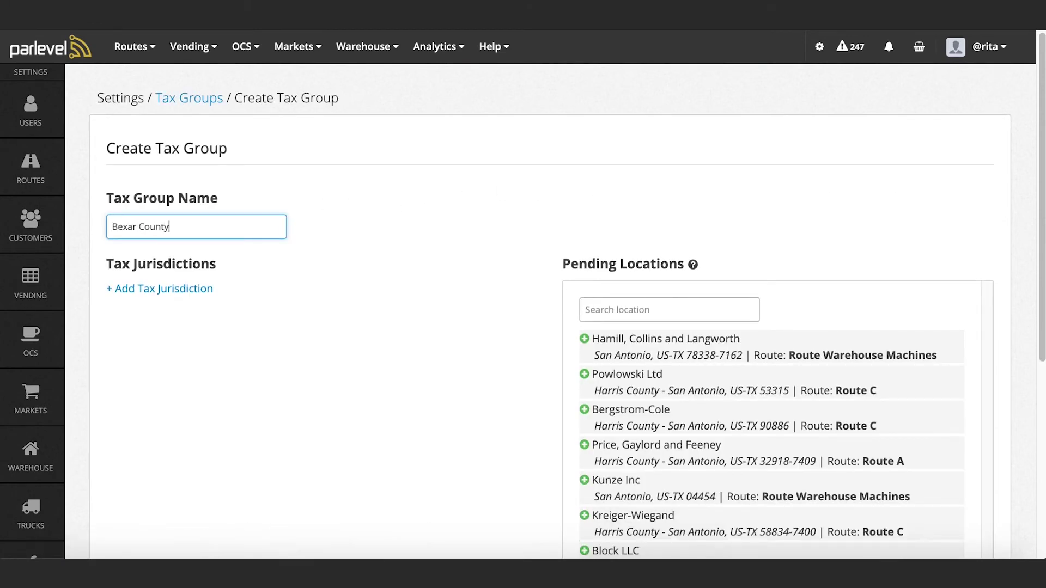
scroll(551, 311, down, 1)
Create a Texas1 tax jurisdiction and select it for the group.
click(116, 247)
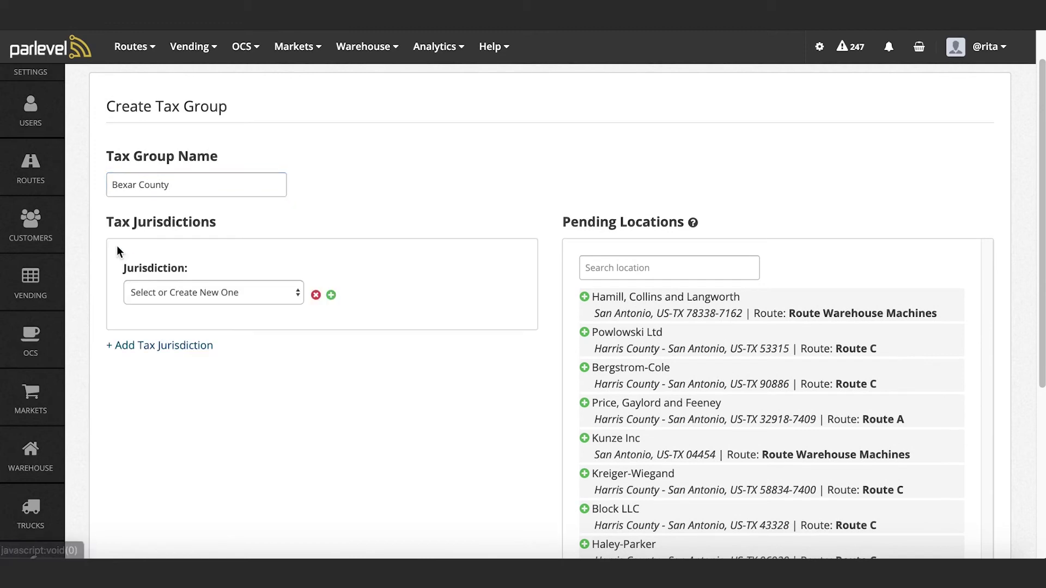
scroll(117, 245, down, 1)
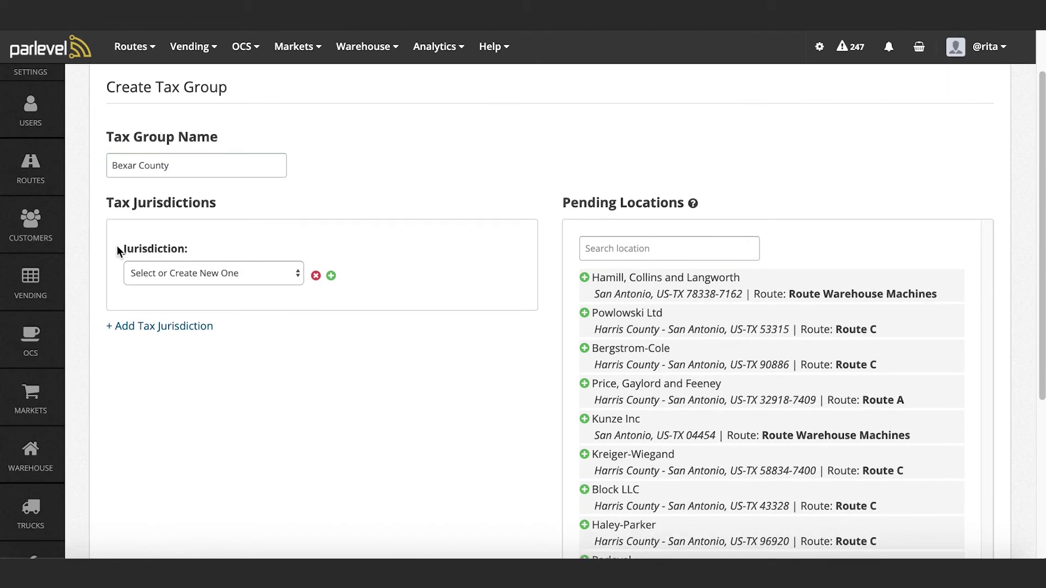
click(331, 277)
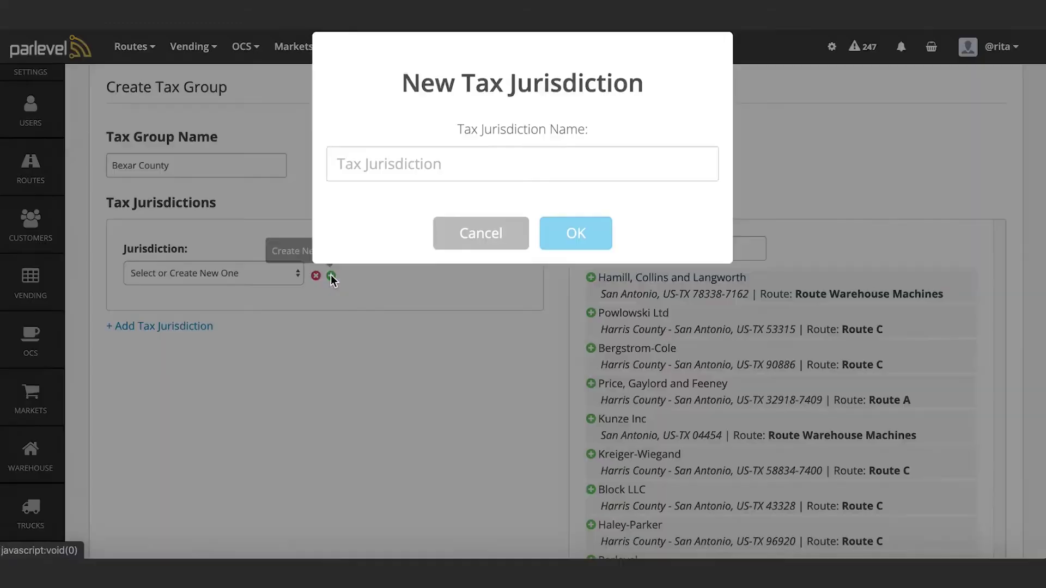
text(Texas1)
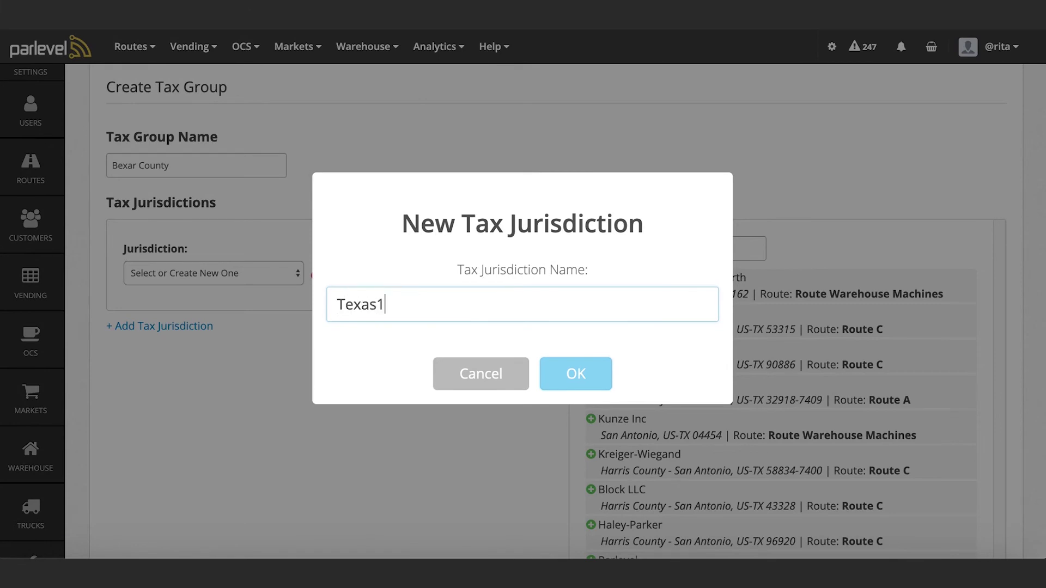
key(Return)
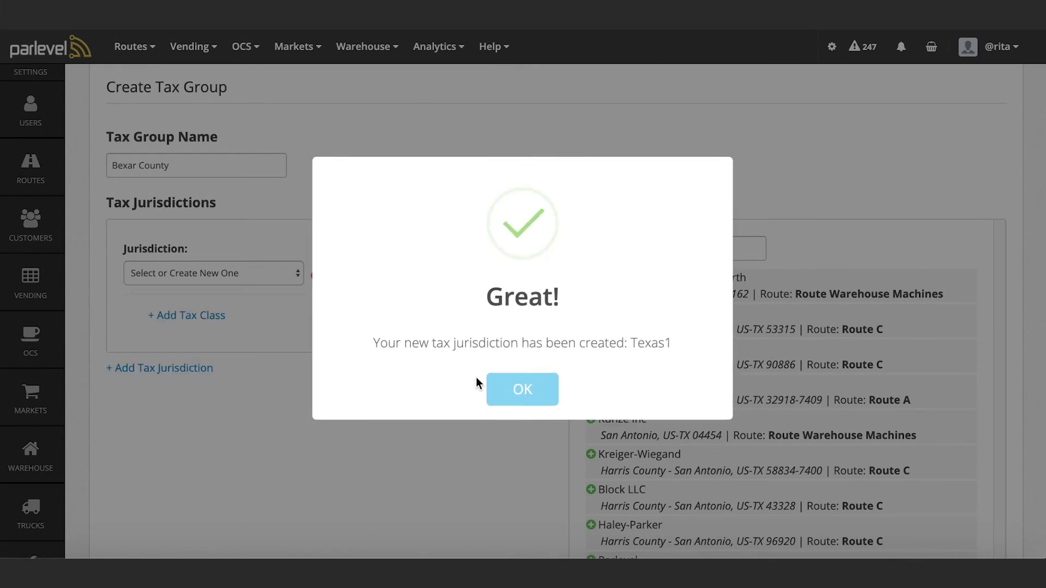
click(508, 383)
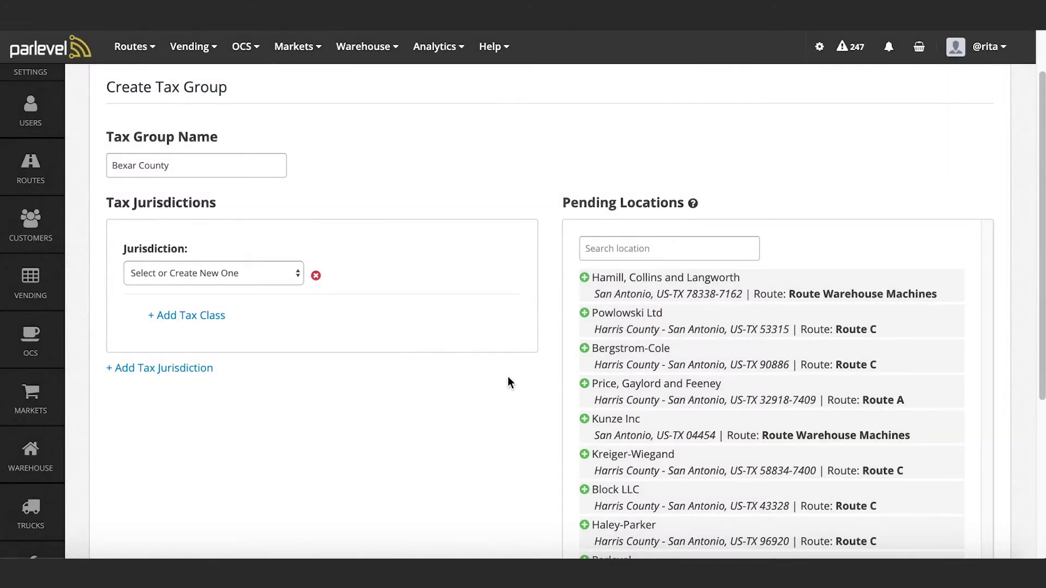
click(240, 281)
scroll(213, 452, down, 5)
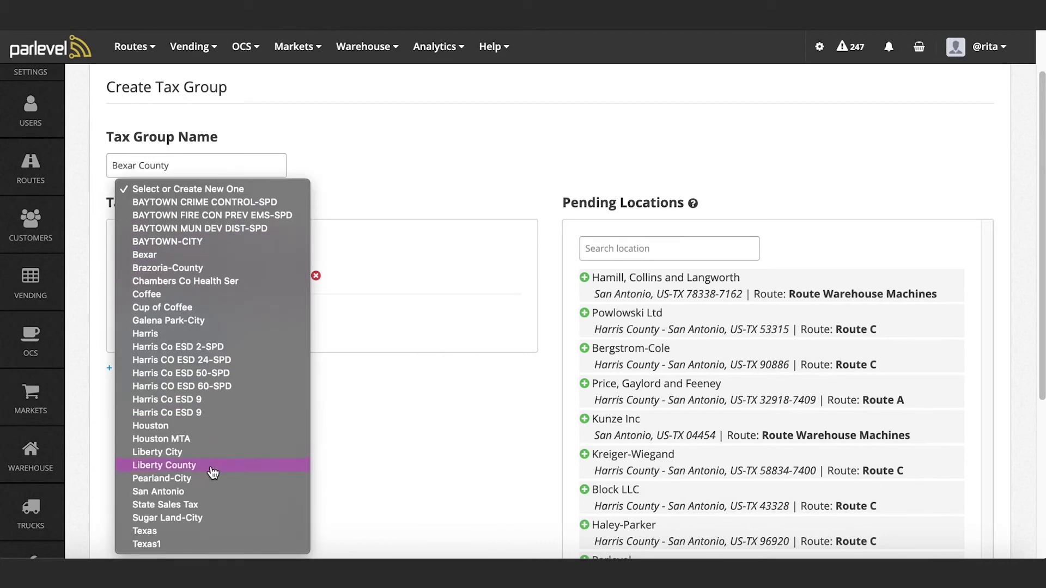
click(190, 545)
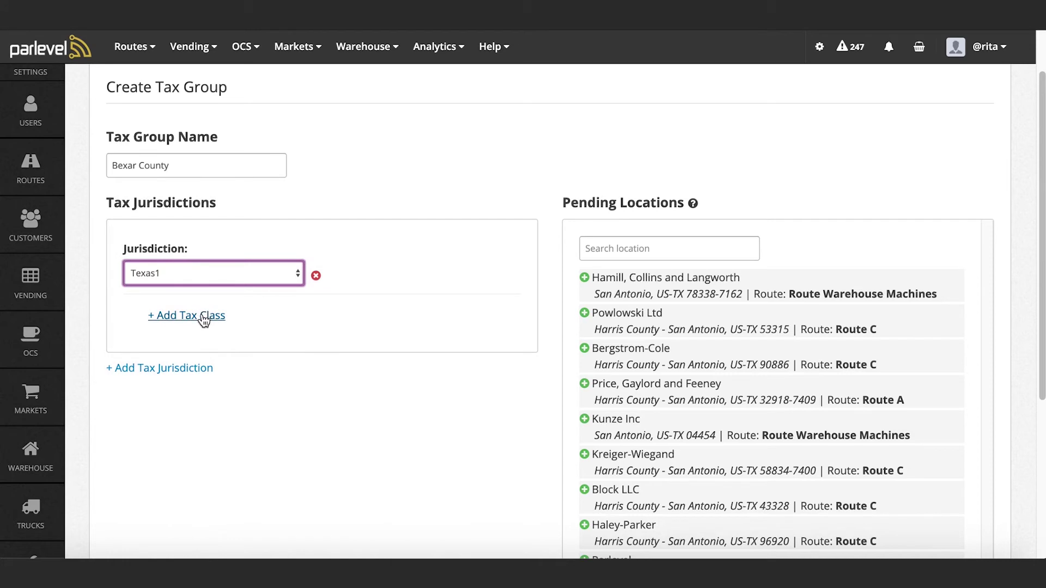
Add the Non-food items class to Texas1, taxed 8.25% for Vending and Micro Market.
click(203, 317)
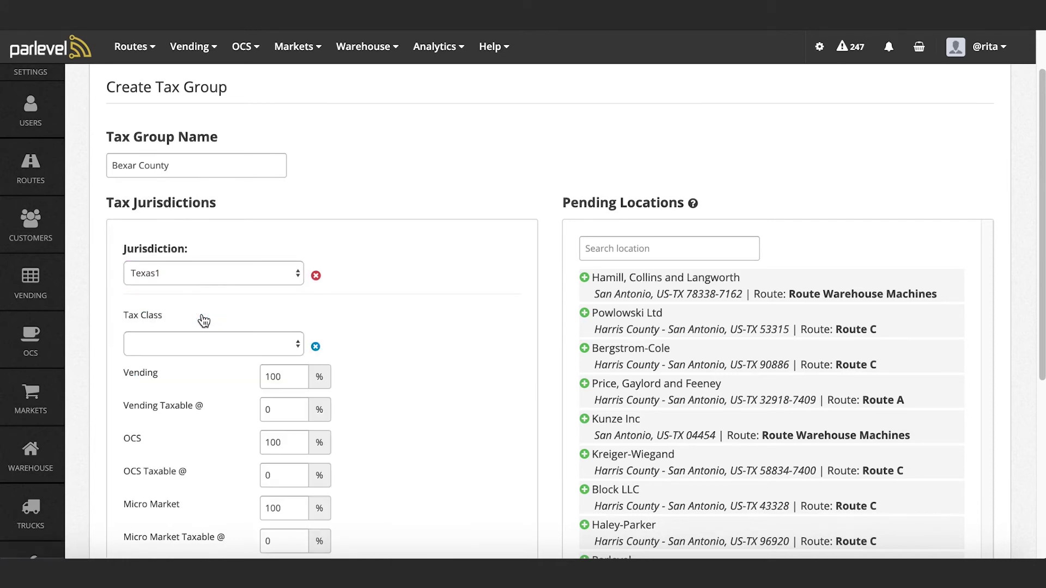
scroll(206, 316, down, 2)
click(264, 267)
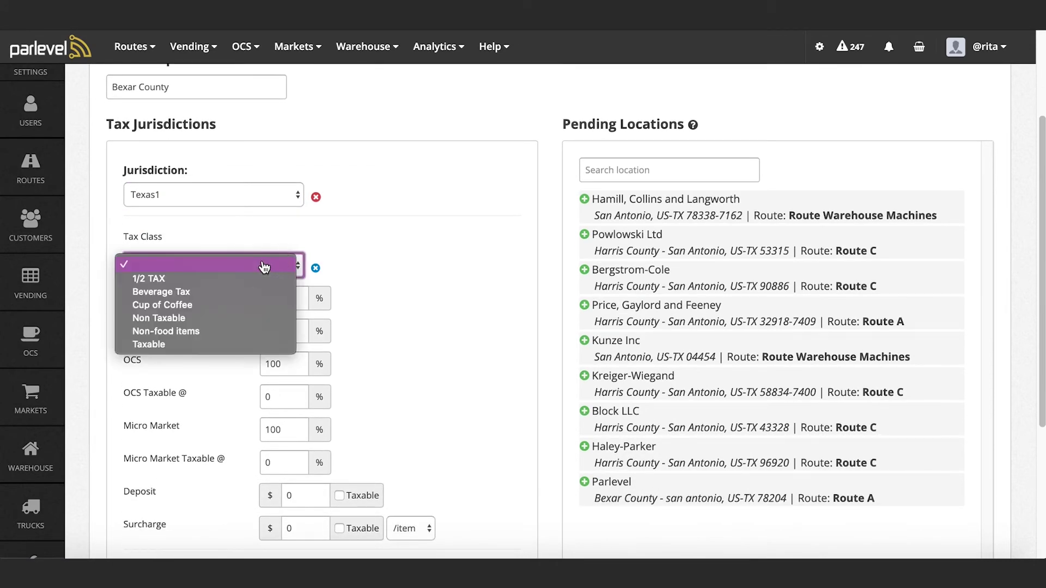
click(221, 334)
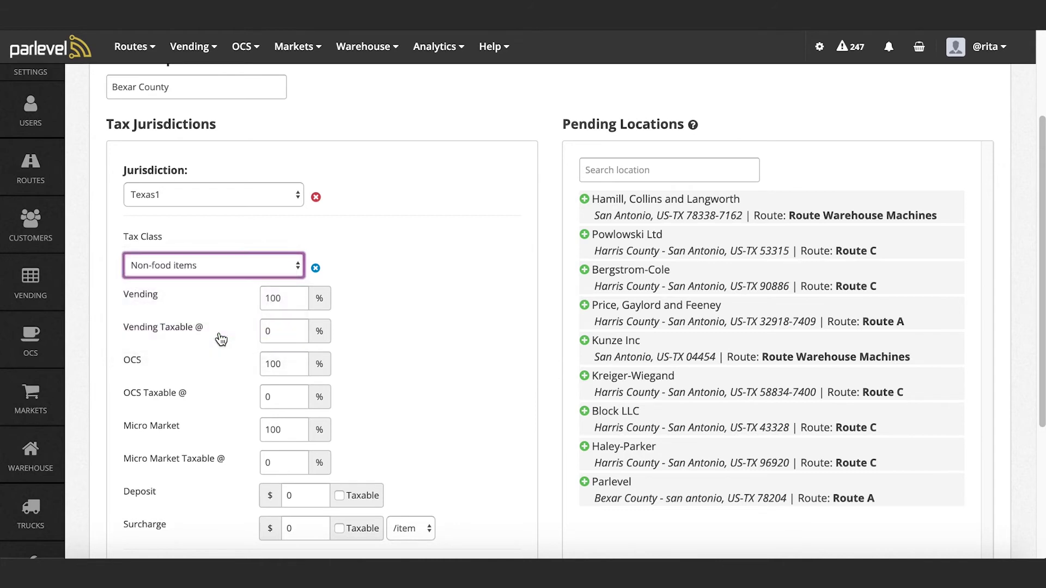
click(277, 331)
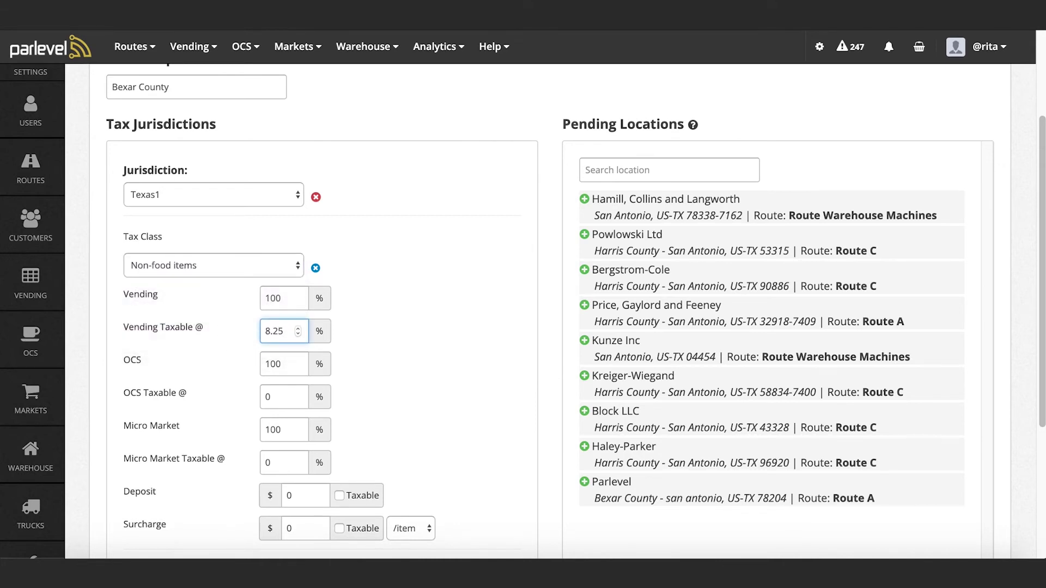
scroll(576, 311, down, 1)
scroll(576, 311, down, 1)
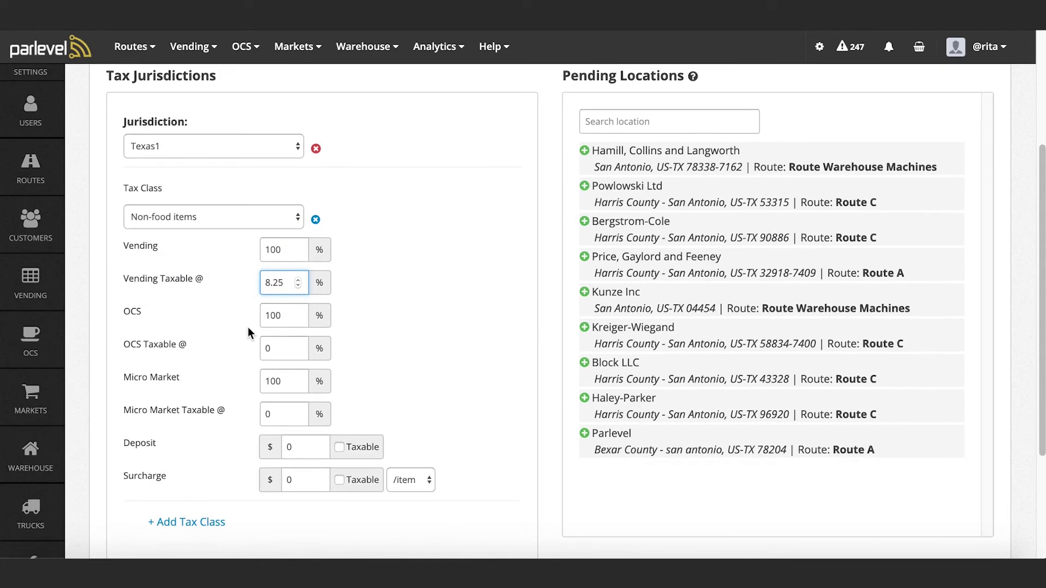
click(272, 347)
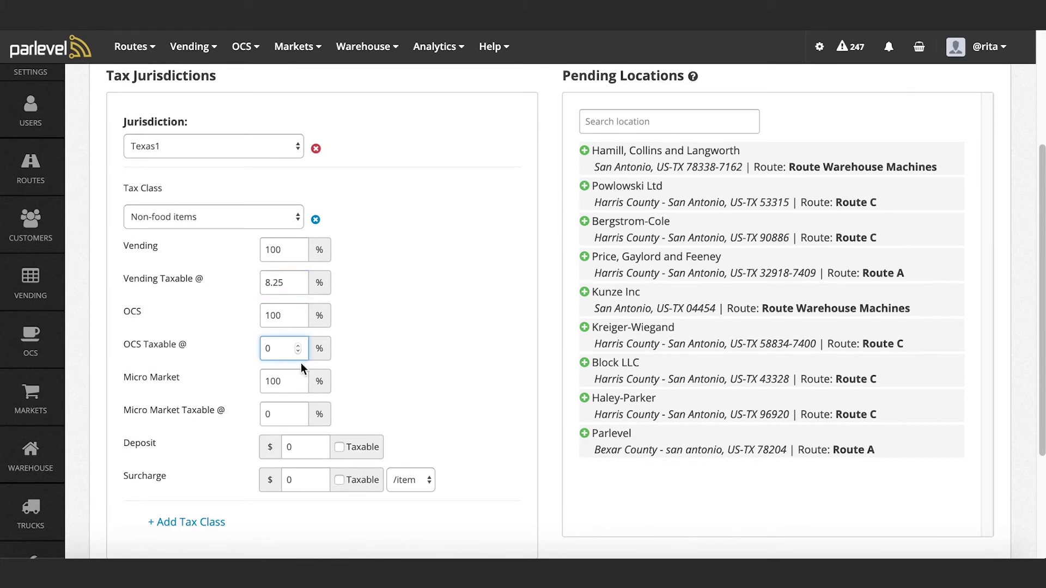
click(282, 413)
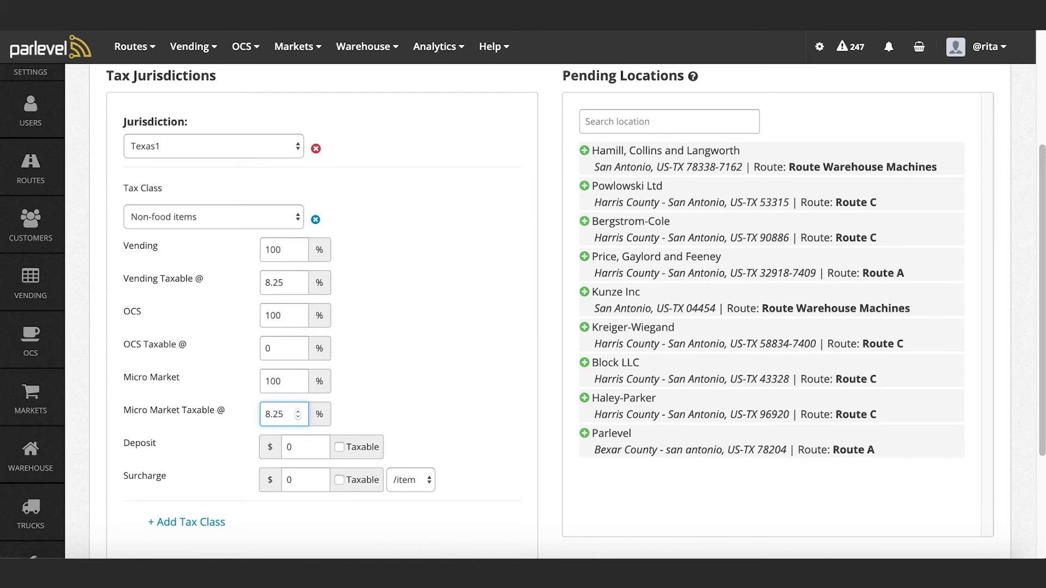
scroll(365, 374, down, 5)
click(182, 423)
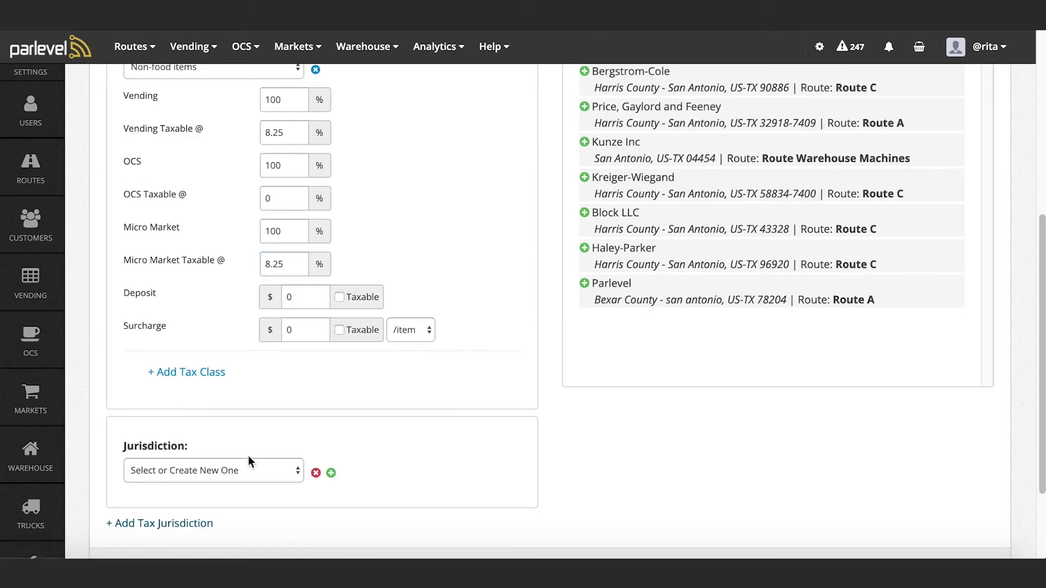
Create a new tax jurisdiction named San Antonio.
scroll(226, 366, down, 4)
click(331, 359)
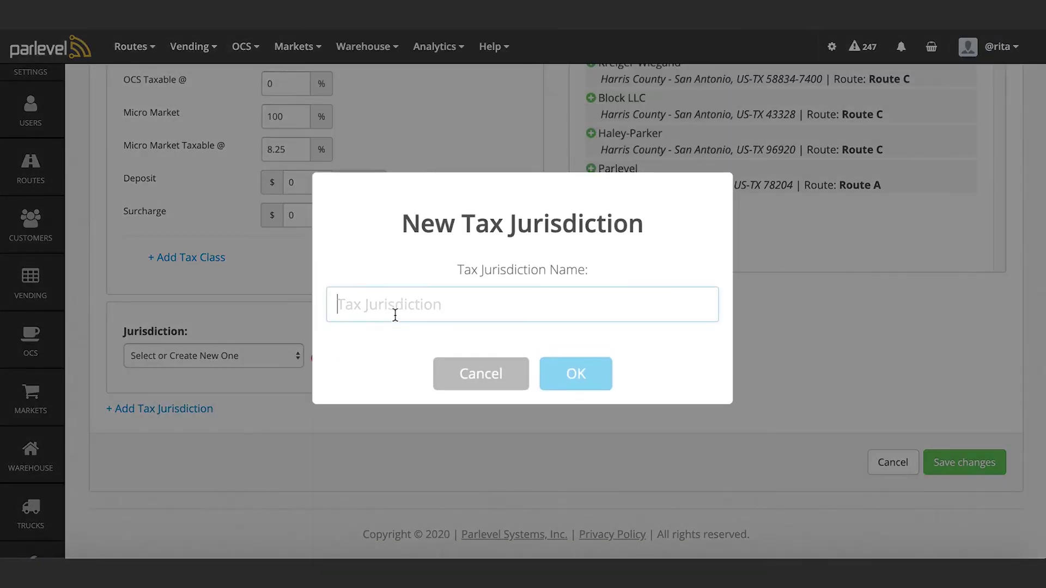
text(San Antonio)
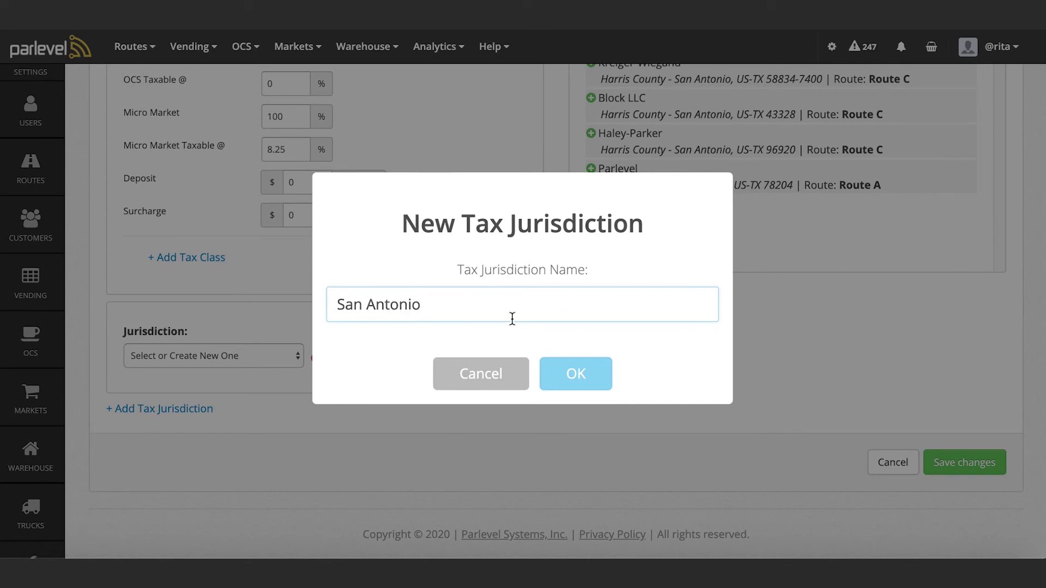
click(576, 373)
click(539, 390)
Add a Texas jurisdiction with the Non Taxable class and save the Bexar County group.
click(221, 402)
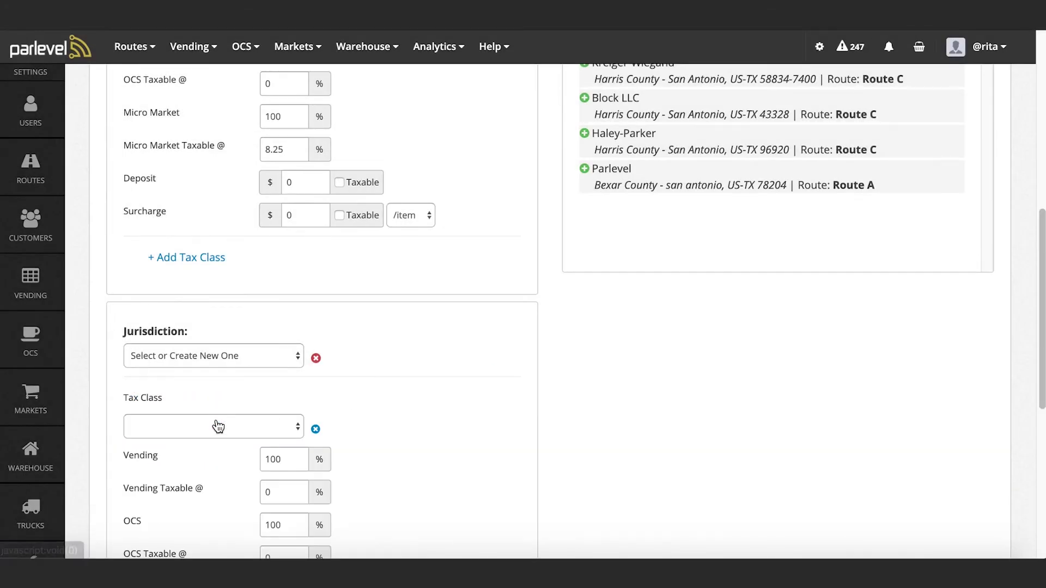
click(218, 426)
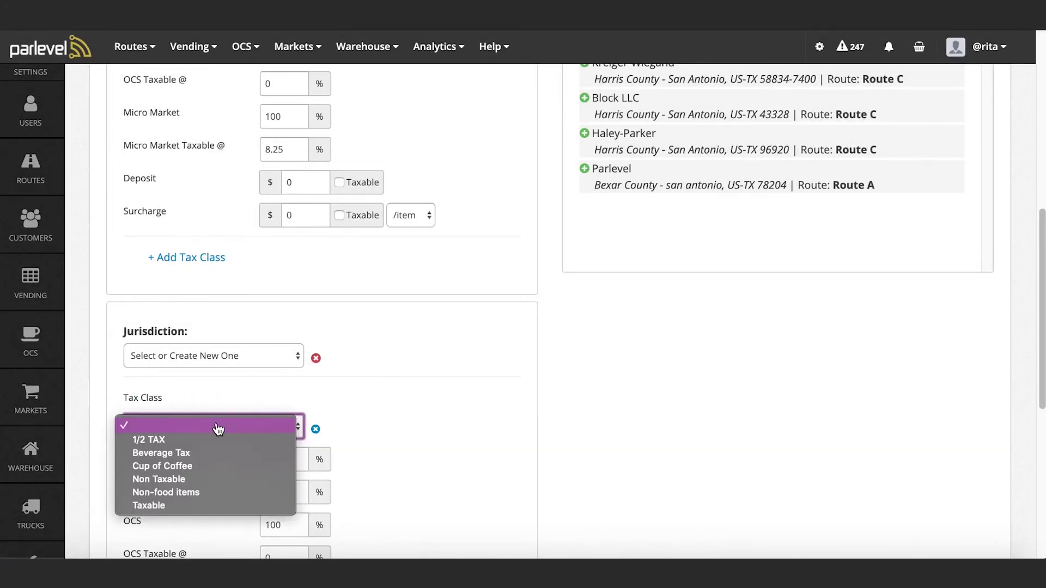
click(194, 480)
scroll(387, 375, down, 4)
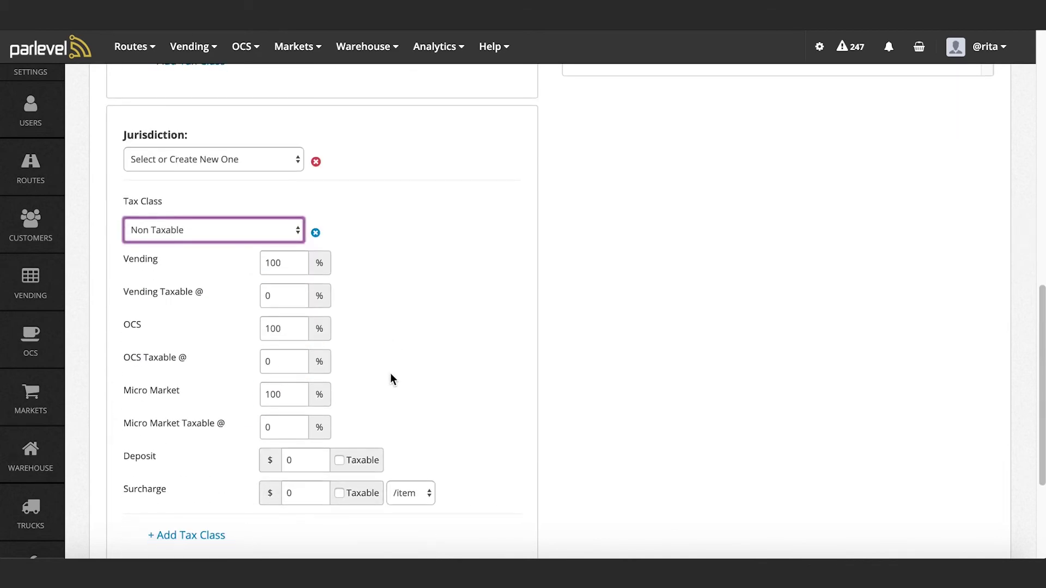
click(289, 163)
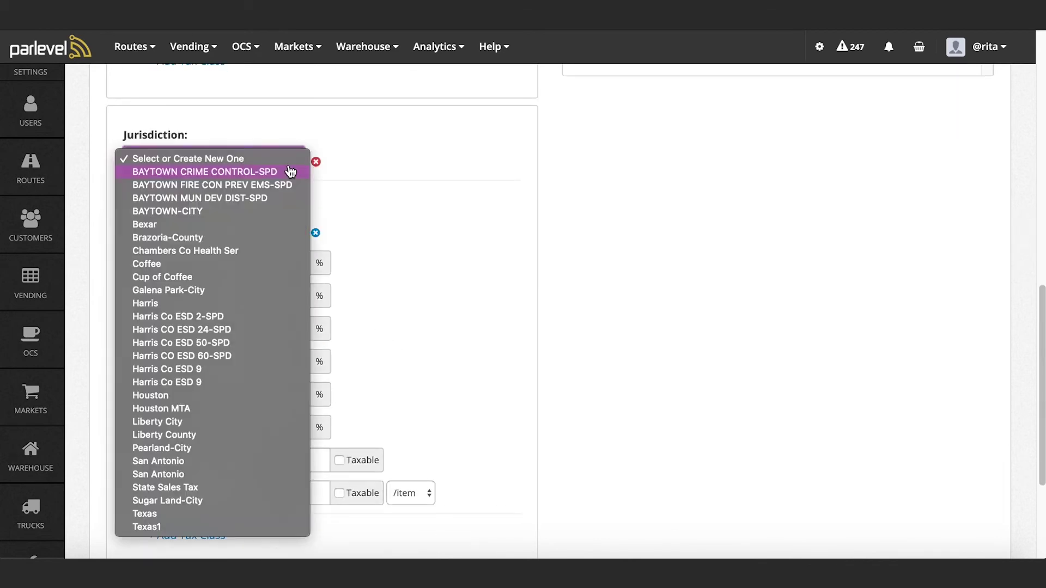
click(217, 514)
scroll(423, 310, down, 2)
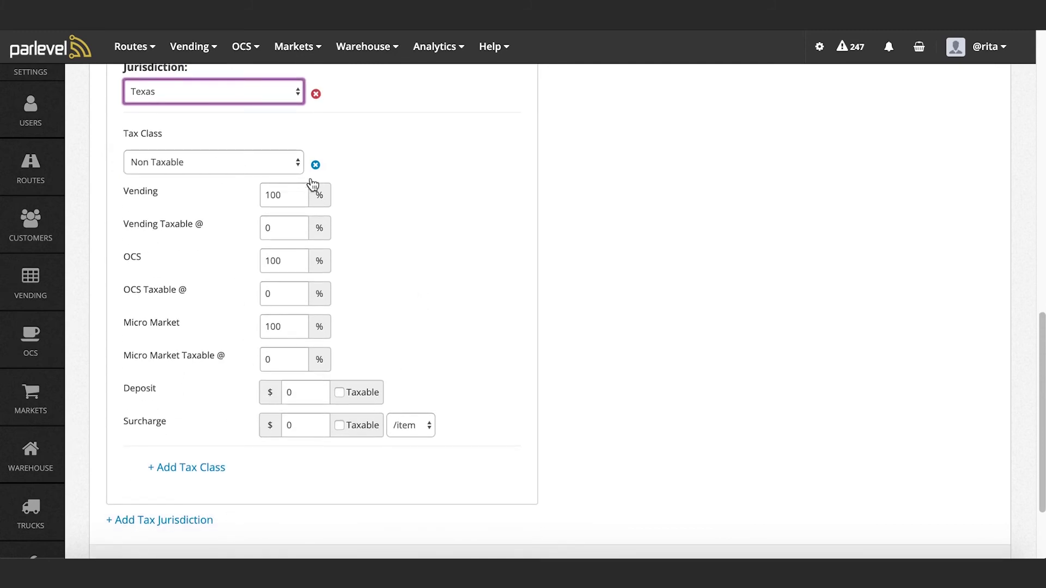
scroll(386, 293, down, 3)
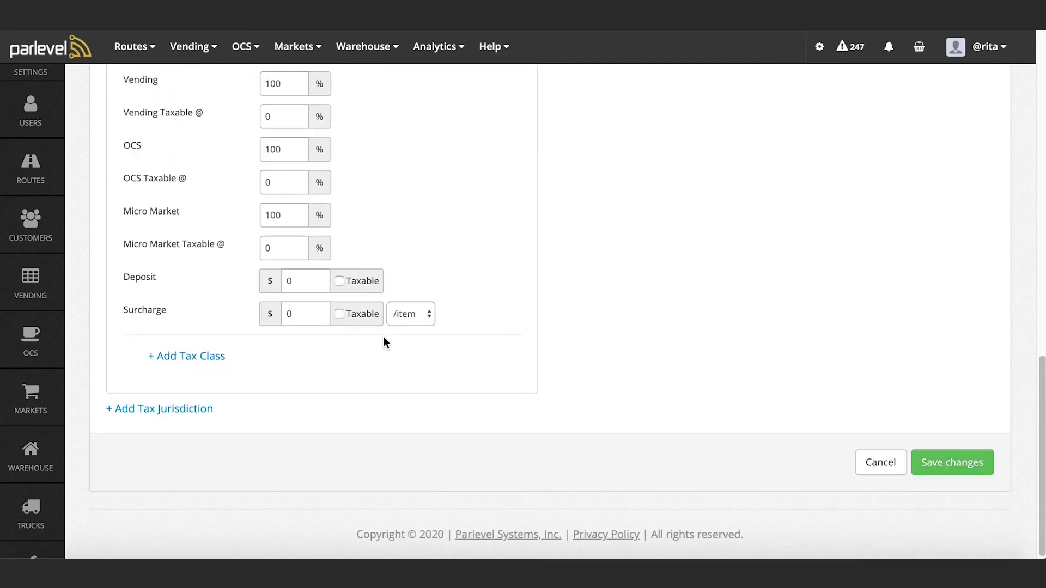
click(936, 469)
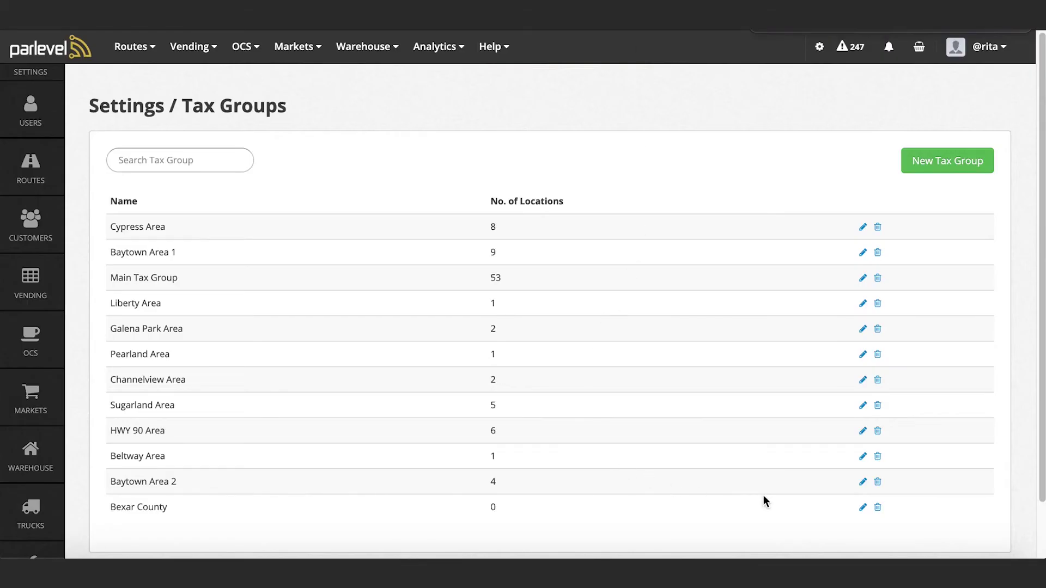
Open Bexar County's Edit Tax Group page and check its unassigned locations.
click(863, 508)
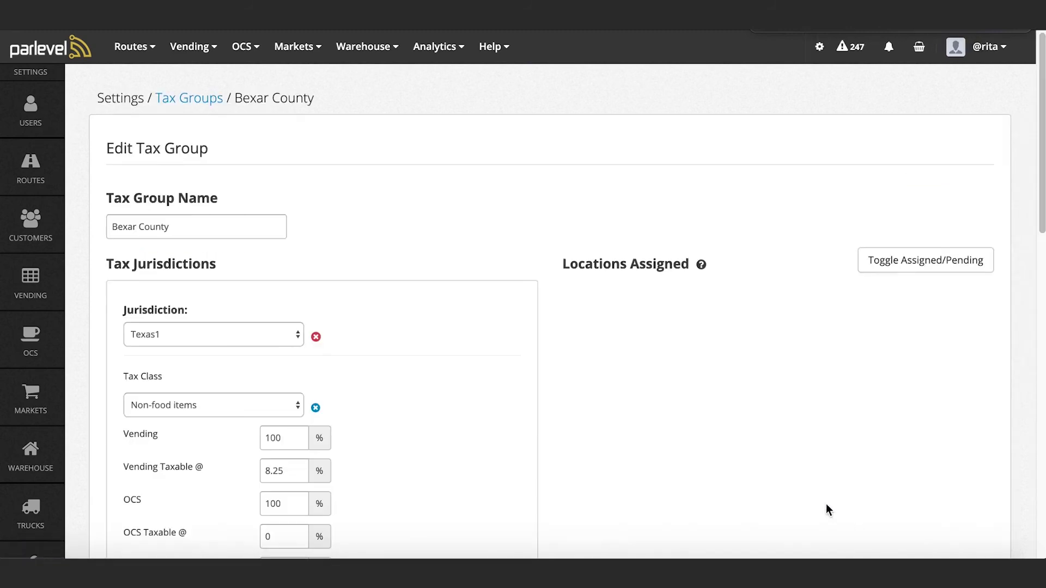
scroll(503, 386, down, 1)
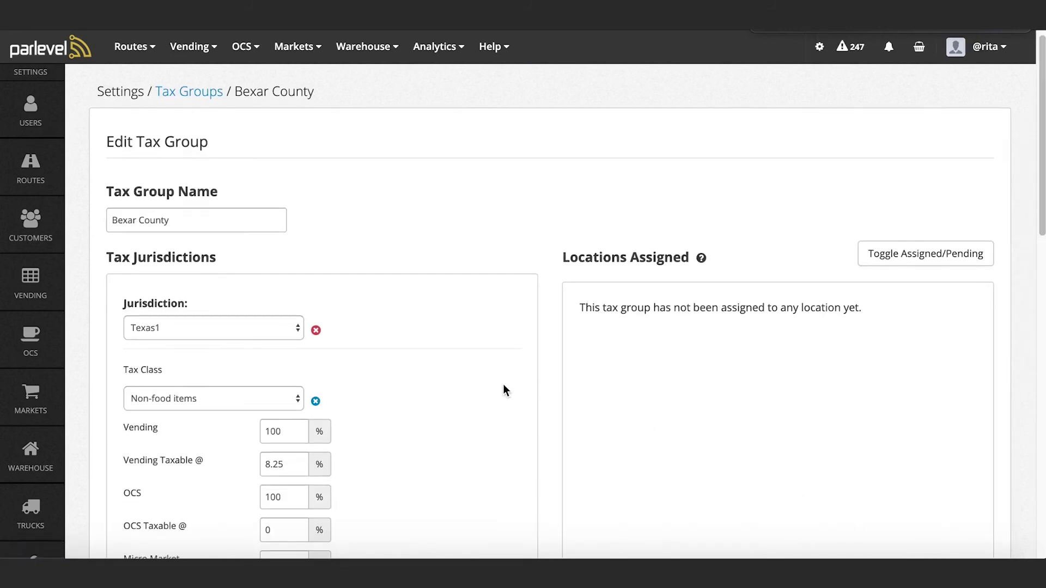
click(913, 248)
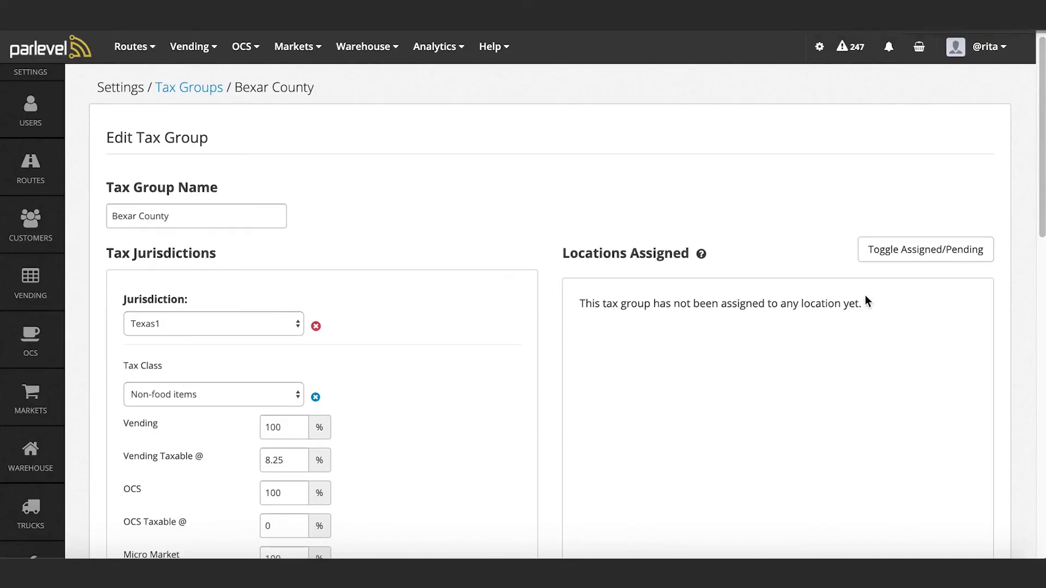
Assign all nine pending locations, from Hamill, Collins and Langworth to Parlevel, to Bexar County.
click(913, 247)
scroll(833, 270, down, 1)
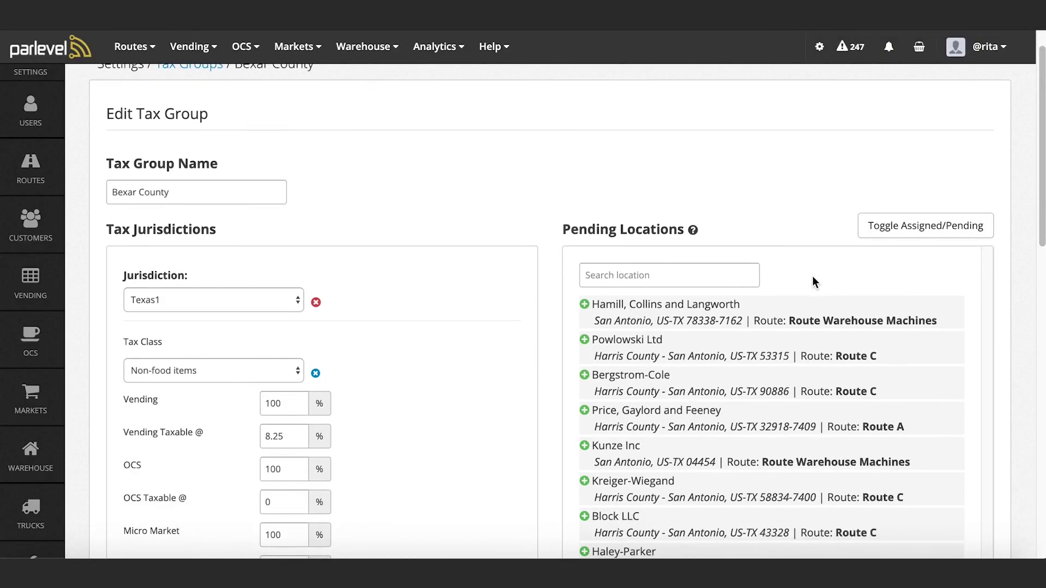
scroll(812, 277, down, 2)
click(586, 190)
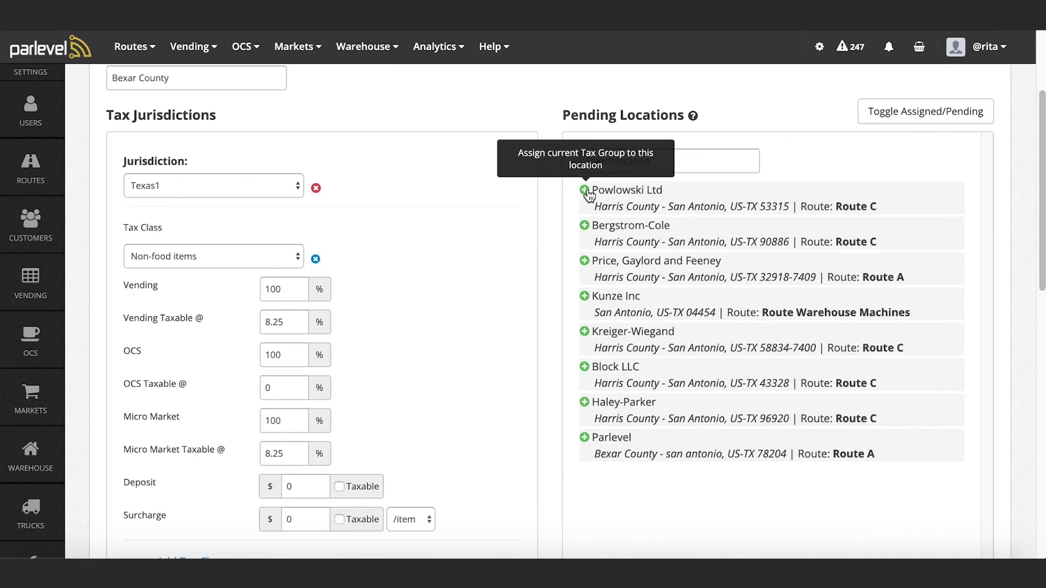
click(587, 191)
click(587, 191)
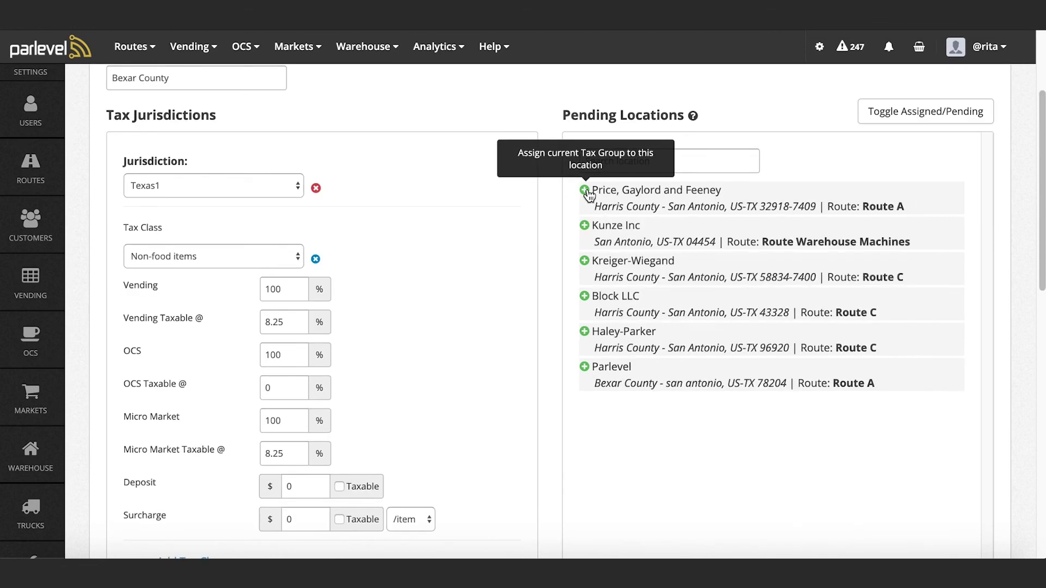
click(586, 191)
click(586, 191)
click(586, 191)
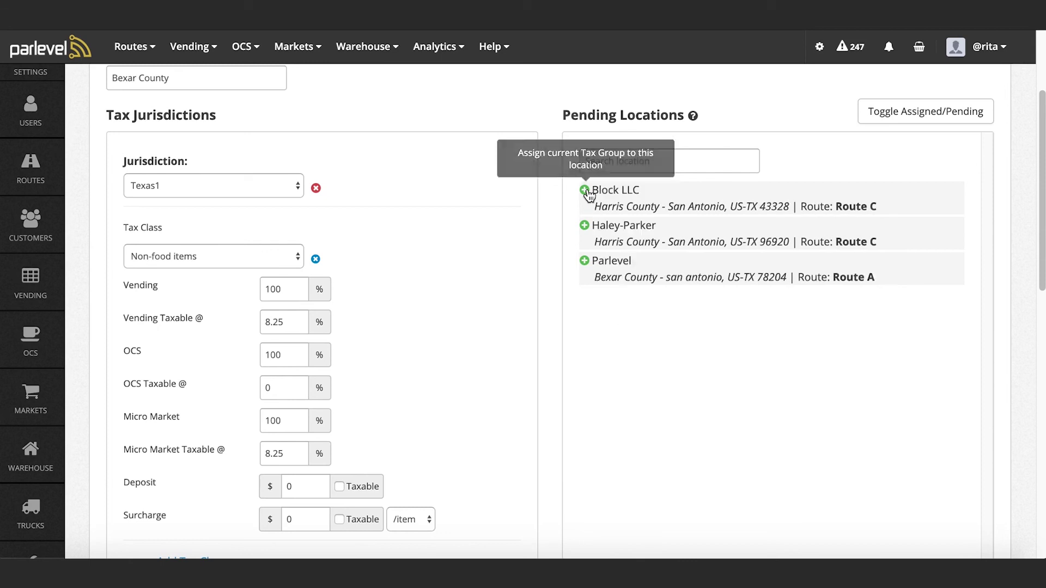
click(586, 191)
click(587, 191)
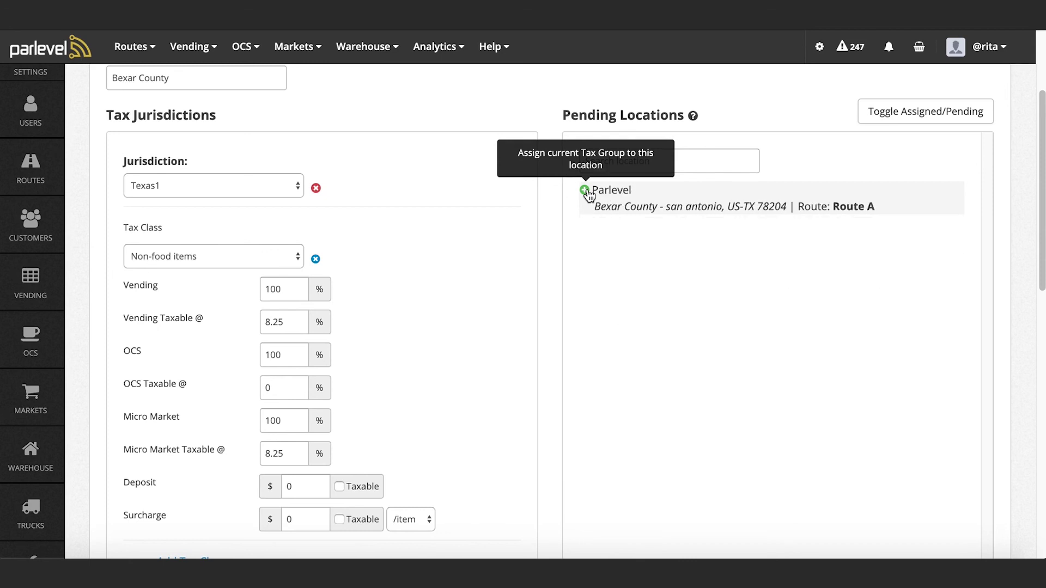
click(587, 191)
click(950, 114)
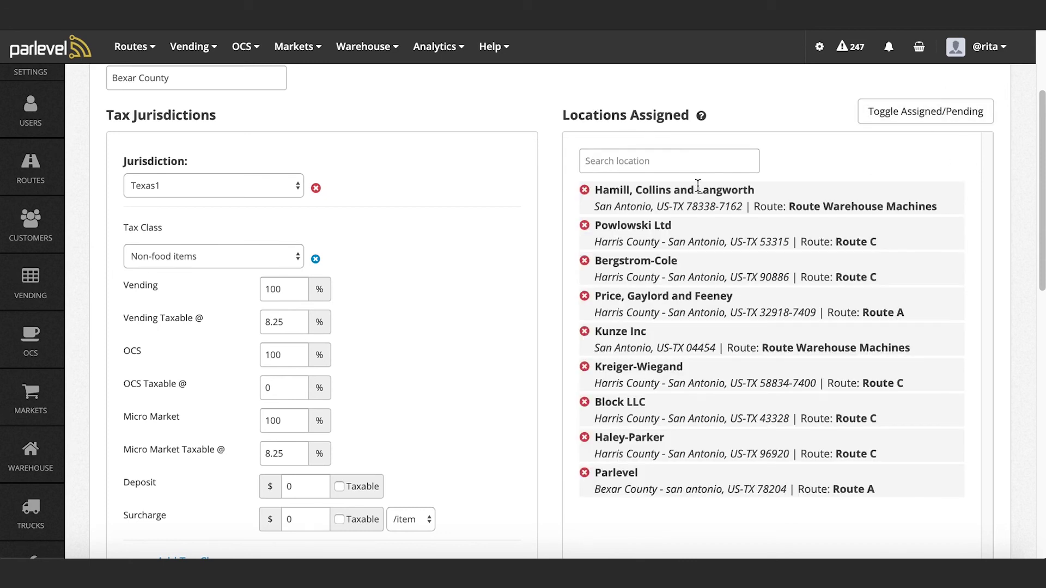
In the Locations list, edit Abbott, Pollich And Douglas and switch its tax group from Main Tax Group to Bexar County.
click(869, 117)
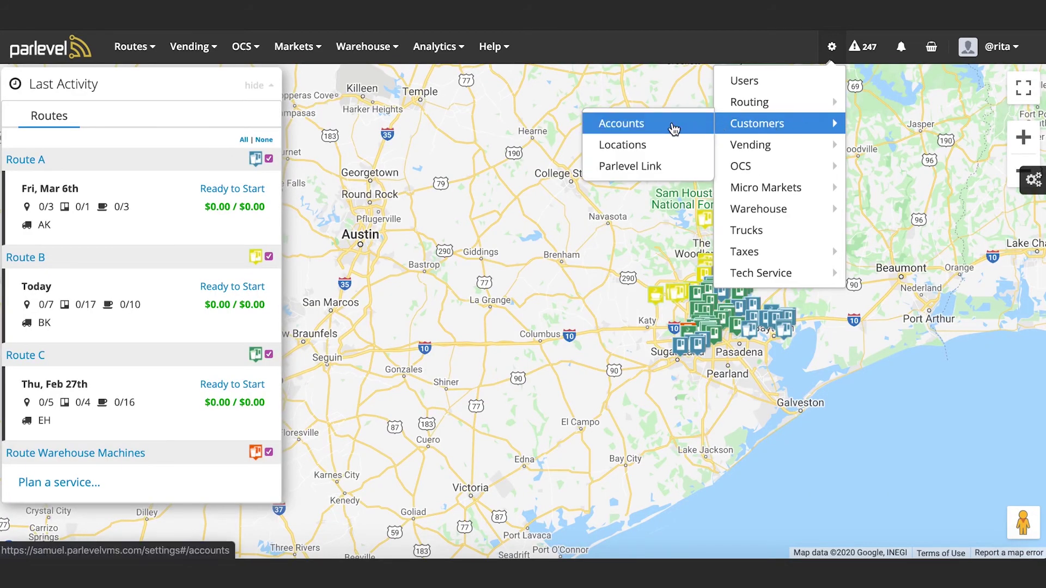
click(661, 144)
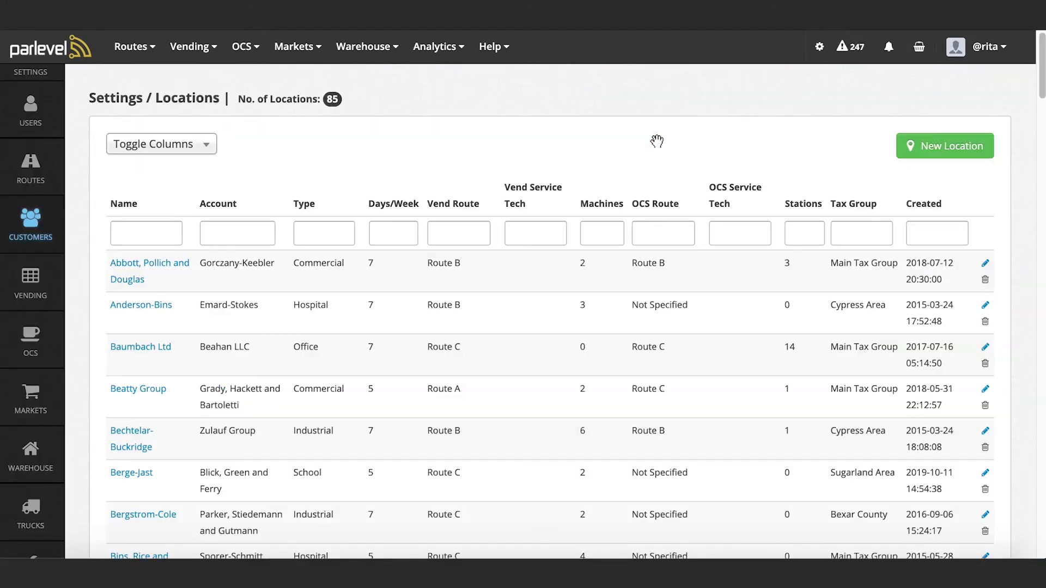
click(987, 266)
scroll(301, 343, down, 3)
click(169, 303)
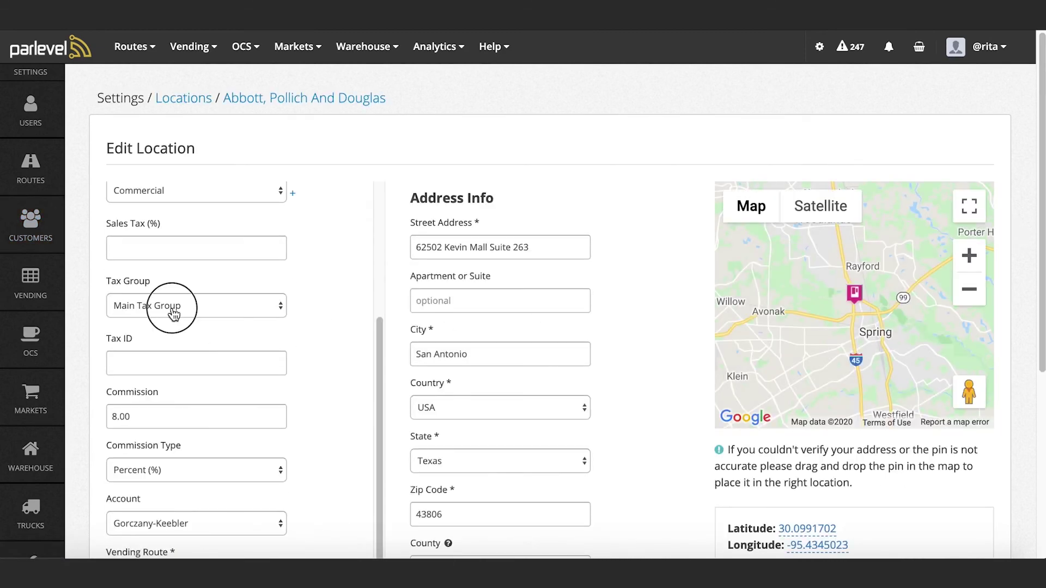
click(180, 225)
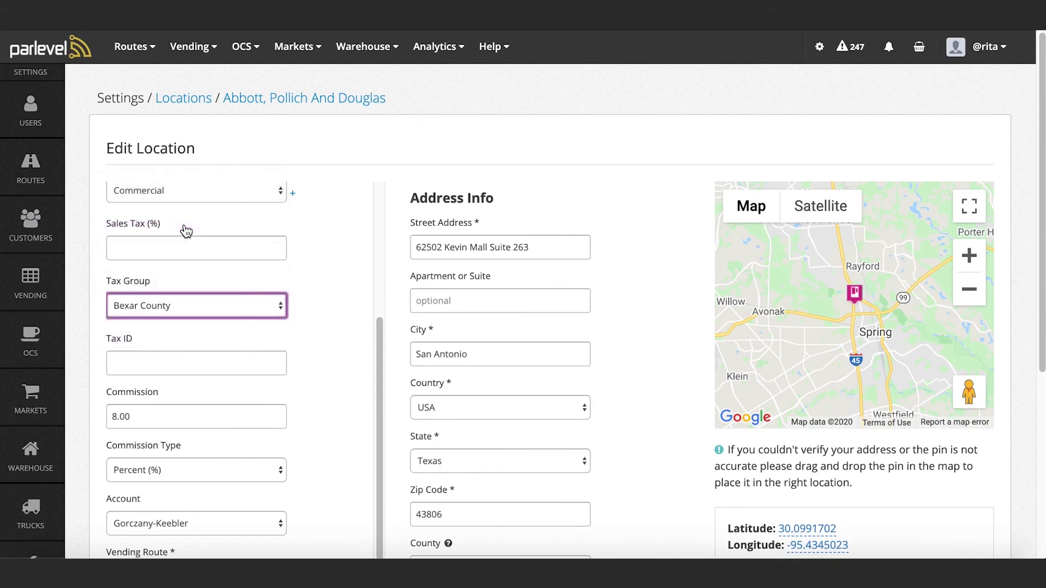
scroll(414, 470, down, 2)
scroll(414, 470, down, 4)
click(964, 470)
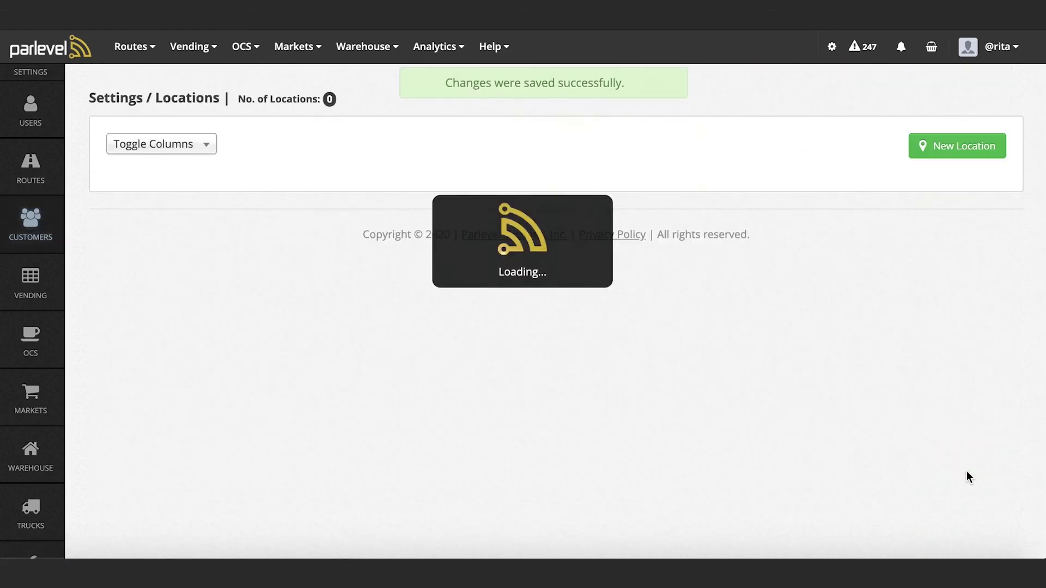